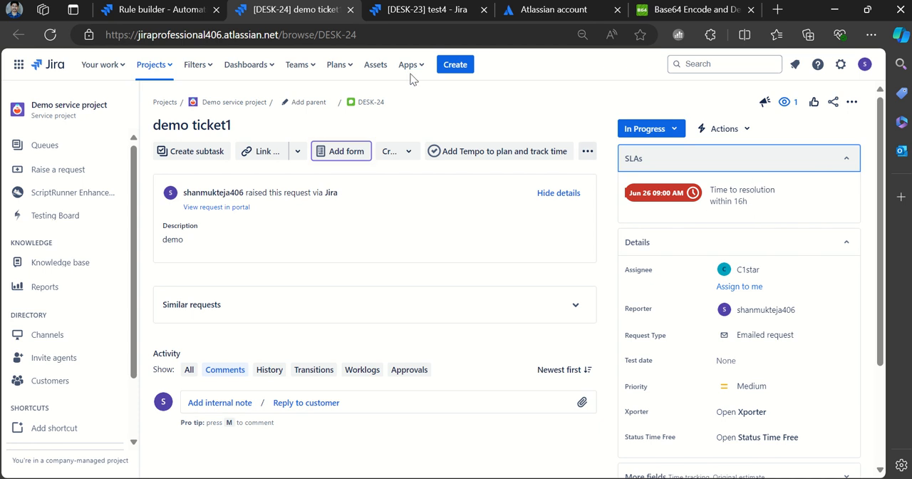
- Compare the DESK-23 and DESK-24 tickets, and return to the automation rule "test rule for reconstructing SLA"
left_click(425, 9)
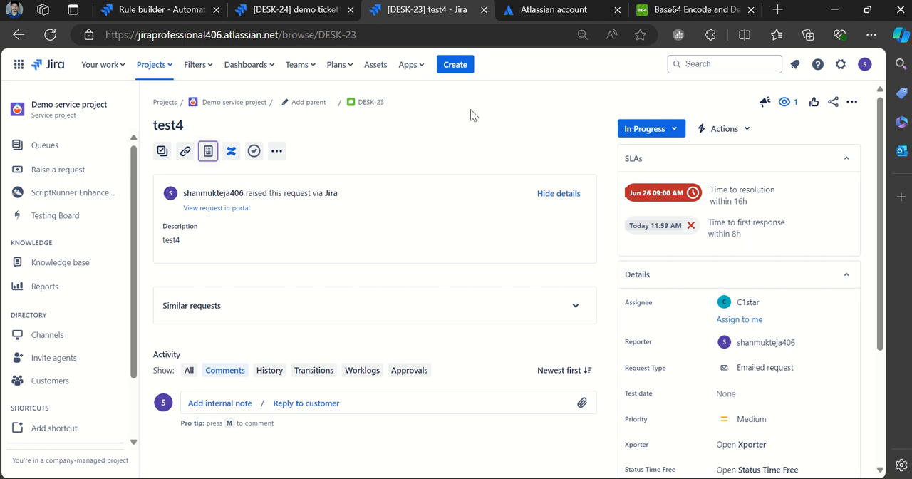
left_click(296, 14)
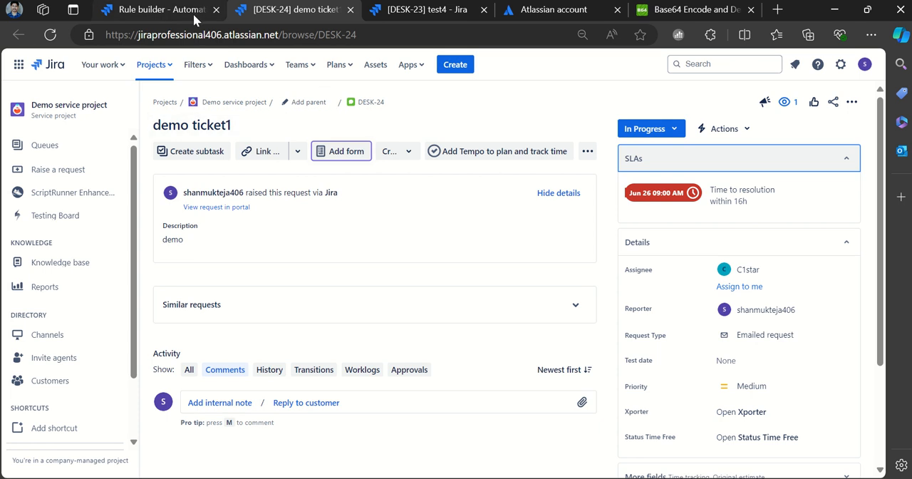
left_click(169, 12)
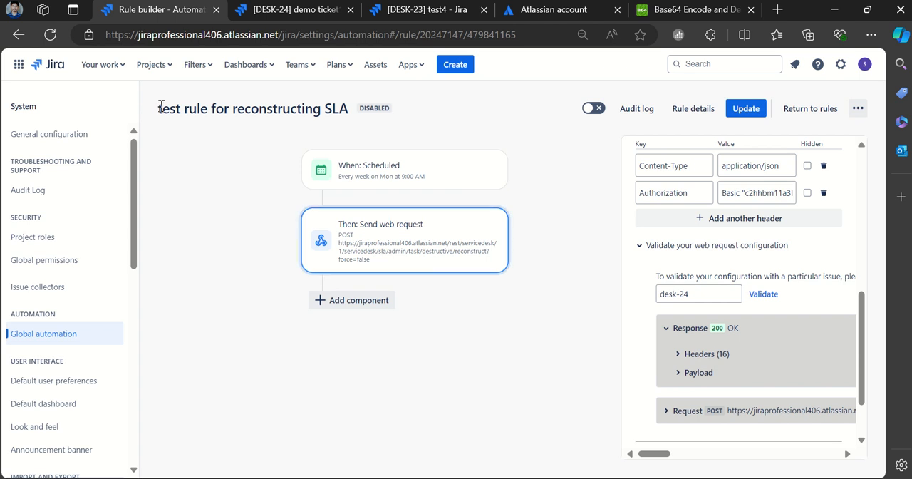
left_click_drag(161, 108, 351, 110)
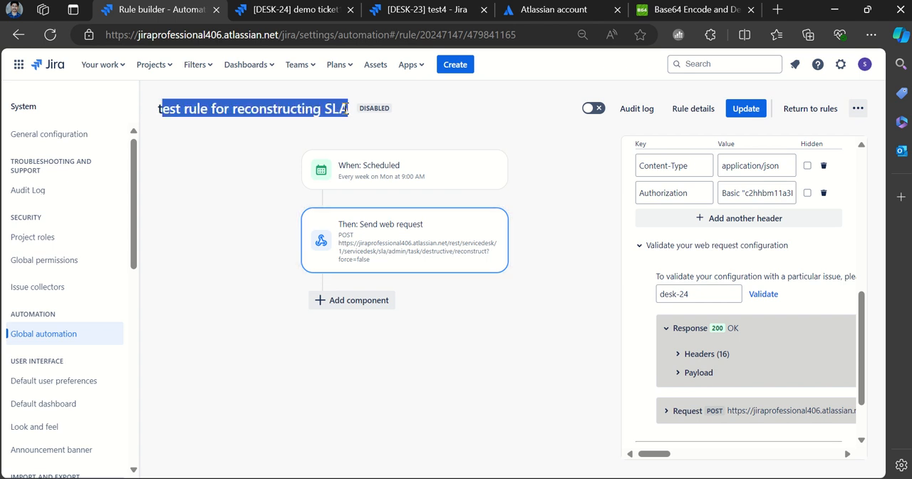
left_click(527, 127)
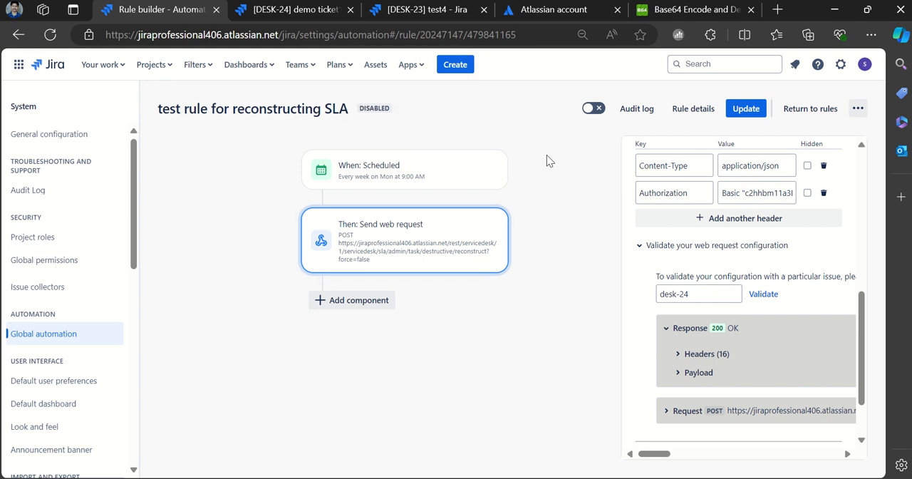
- Review the Scheduled trigger's start date, weekly recurrence and JQL query in the automation rule
left_click(401, 179)
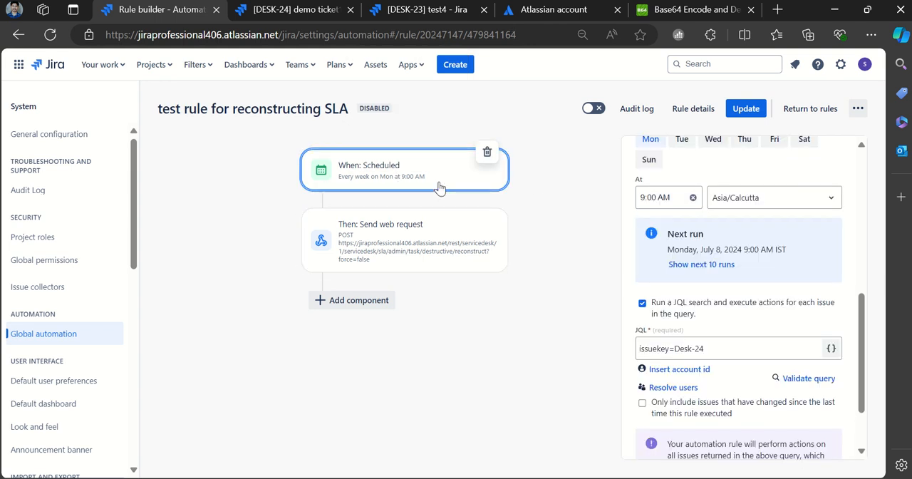
scroll(718, 277, "up", 3)
scroll(718, 277, "up", 2)
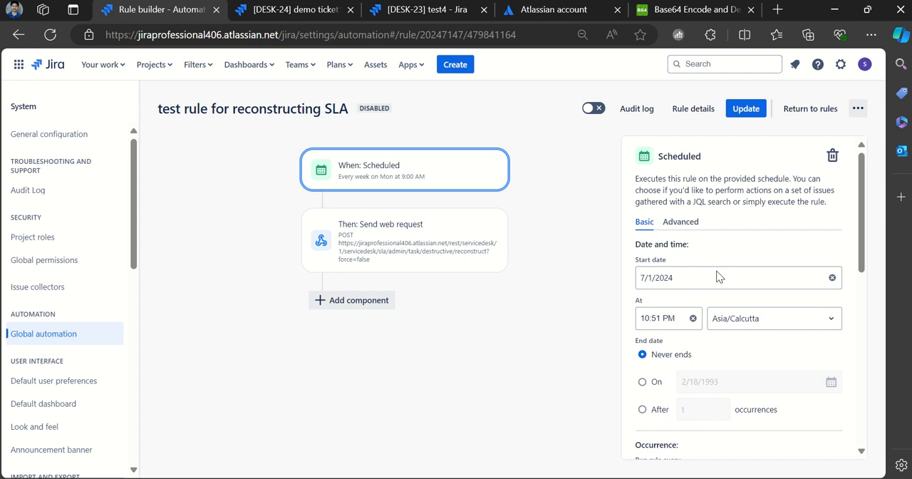
scroll(735, 270, "down", 2)
scroll(735, 269, "up", 2)
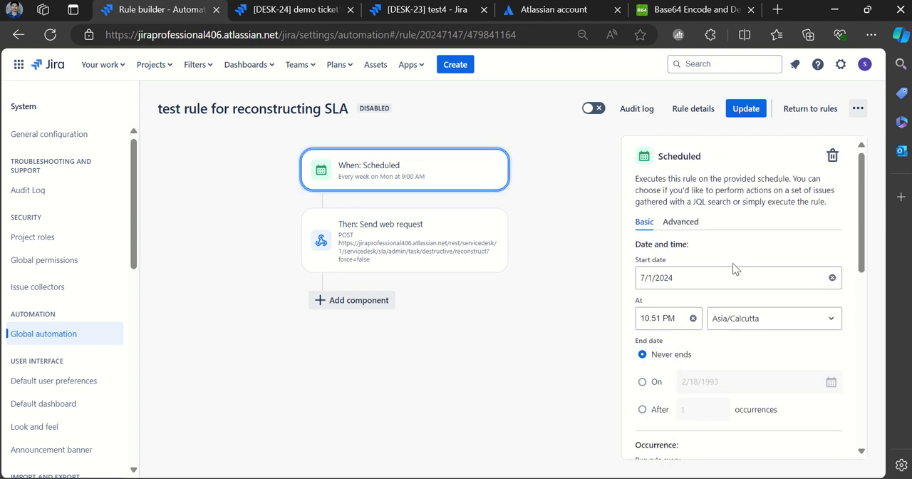
scroll(733, 268, "down", 2)
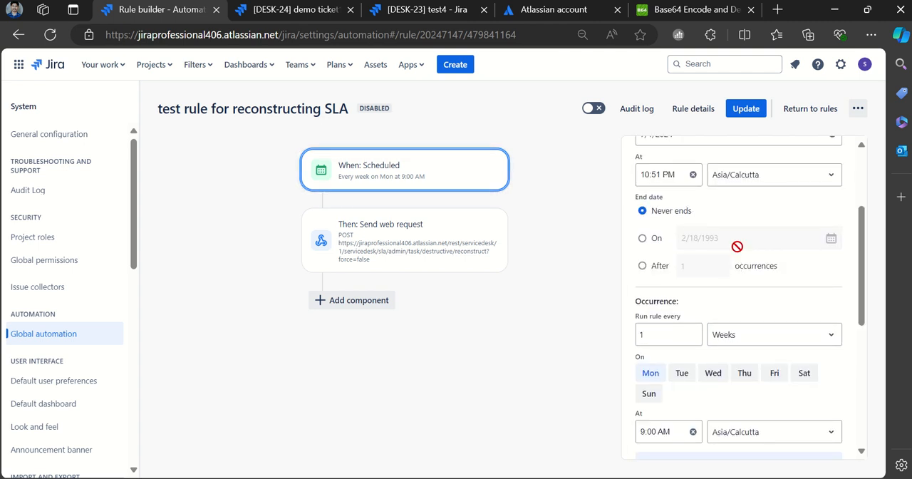
scroll(737, 246, "down", 5)
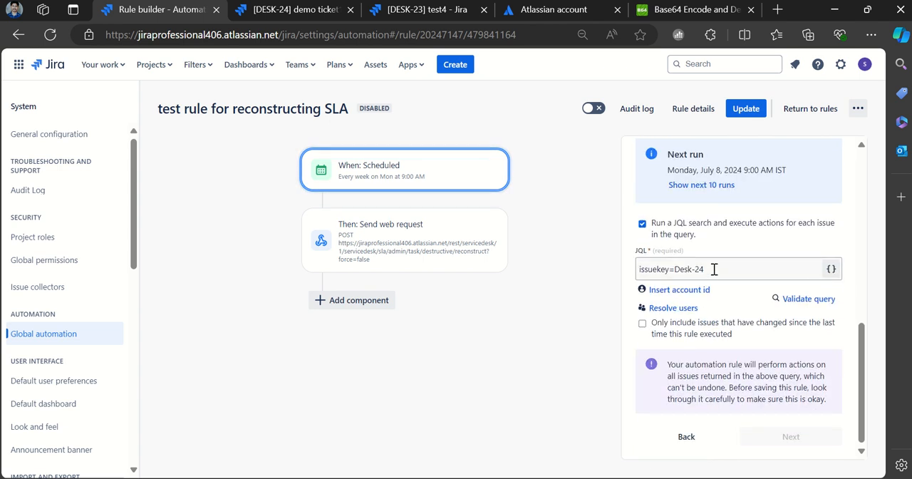
left_click_drag(714, 269, 674, 269)
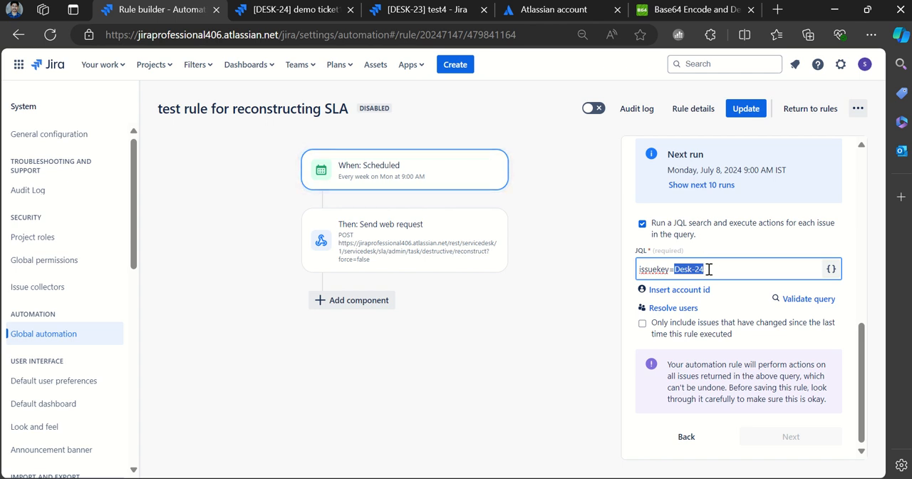
left_click_drag(640, 269, 711, 269)
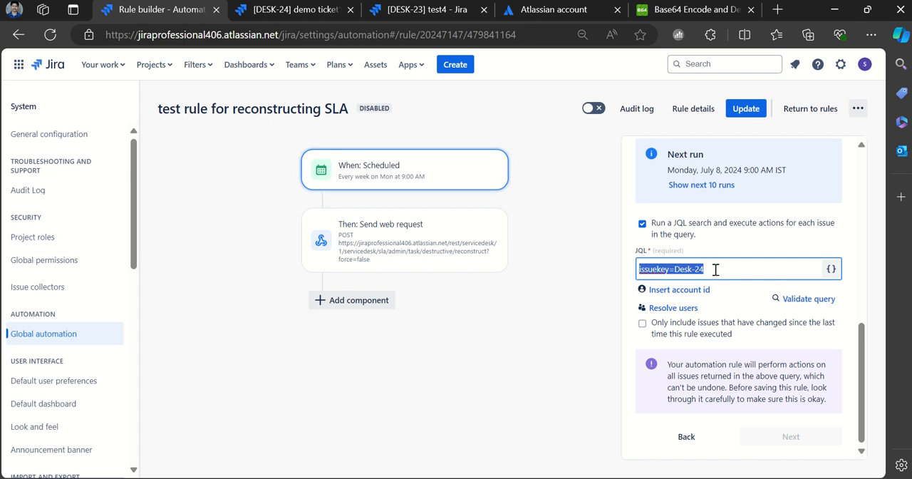
- Open the Send web request action and copy its full web request URL
left_click(412, 238)
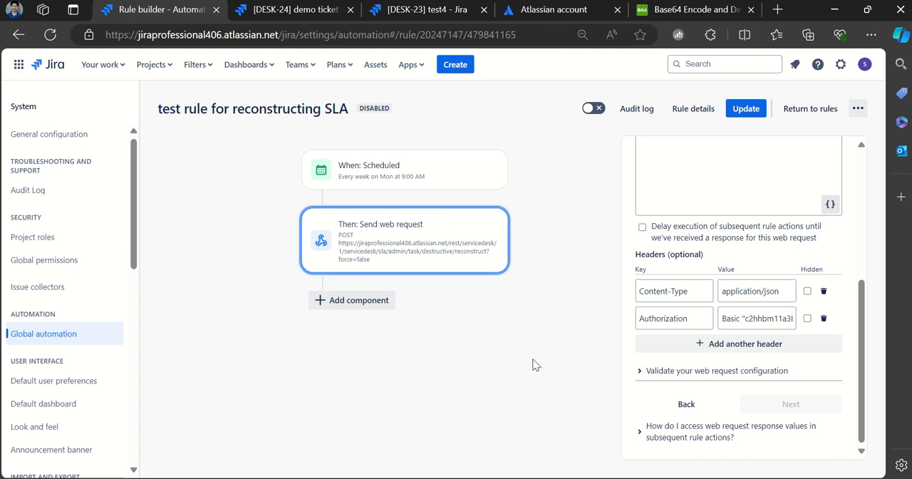
scroll(709, 347, "up", 5)
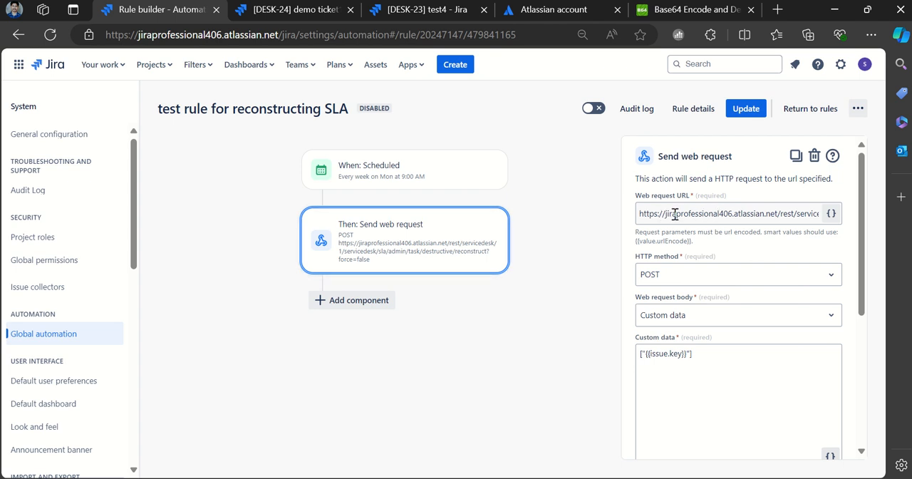
left_click_drag(668, 213, 689, 214)
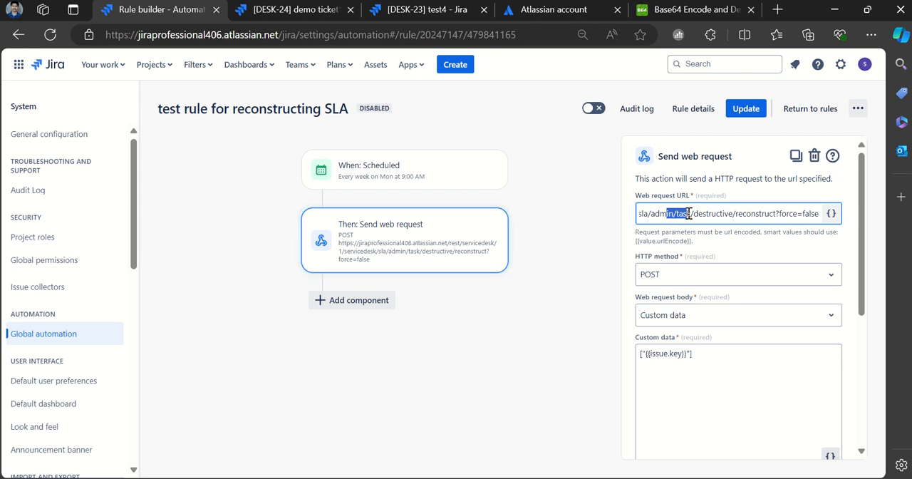
left_click(745, 214)
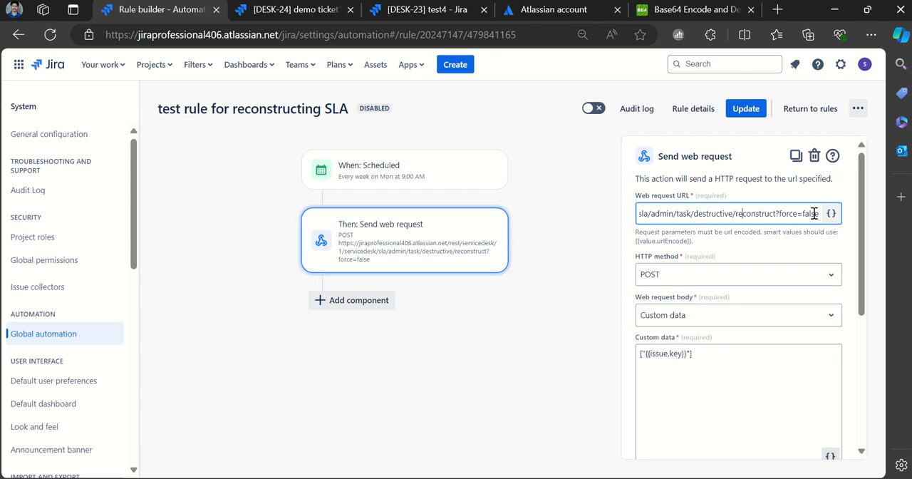
key("ctrl+a")
key("ctrl+c")
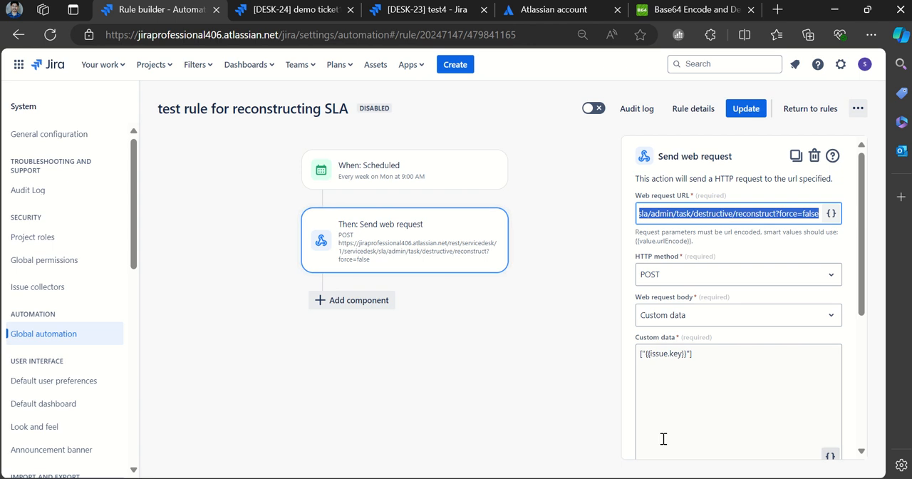
- Switch to PowerPoint and paste the web request URL into the content placeholder of slide 2
key("alt+Tab")
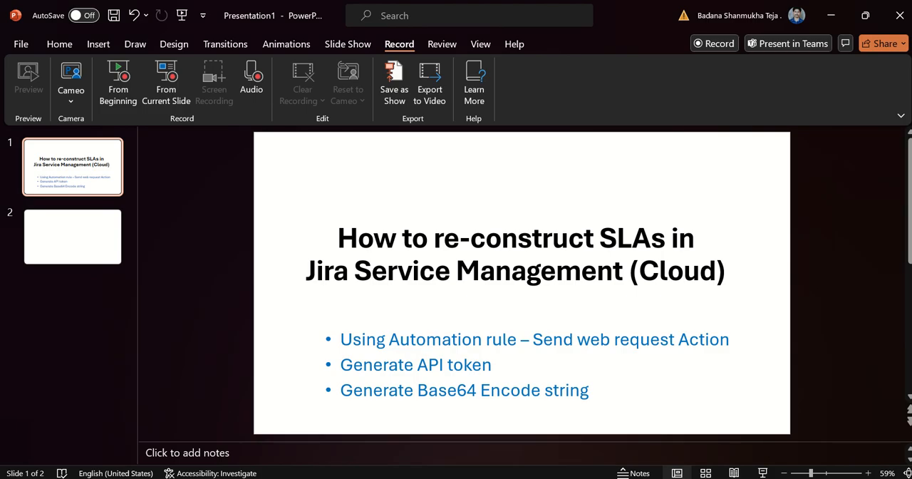
left_click(95, 244)
left_click(420, 237)
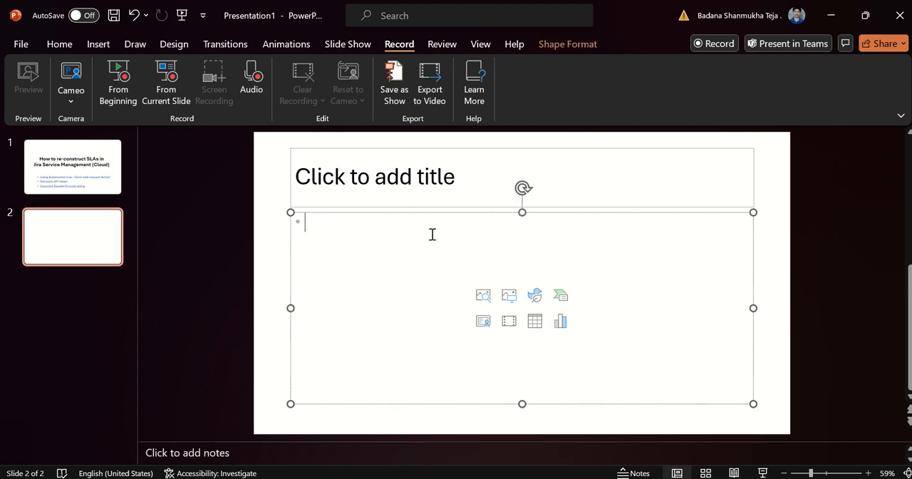
key("ctrl+v")
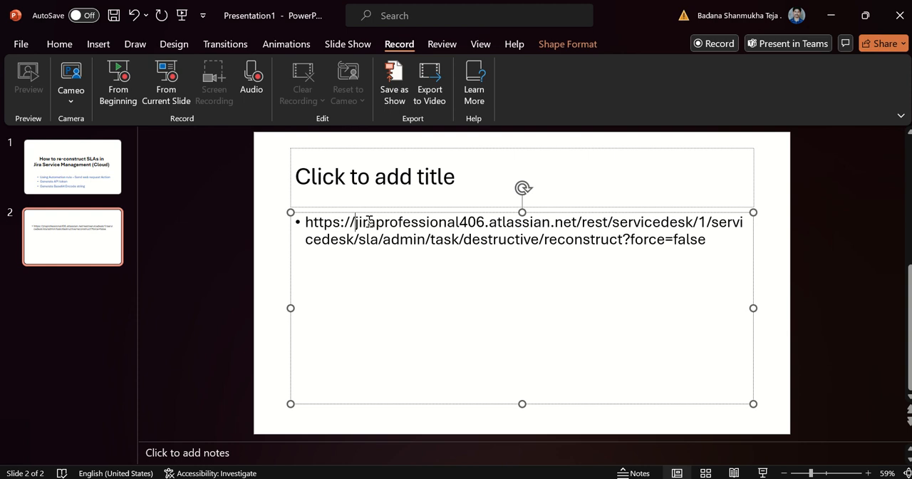
- Replace the site name in the pasted URL with the placeholder <baseURL>
left_click_drag(355, 222, 485, 223)
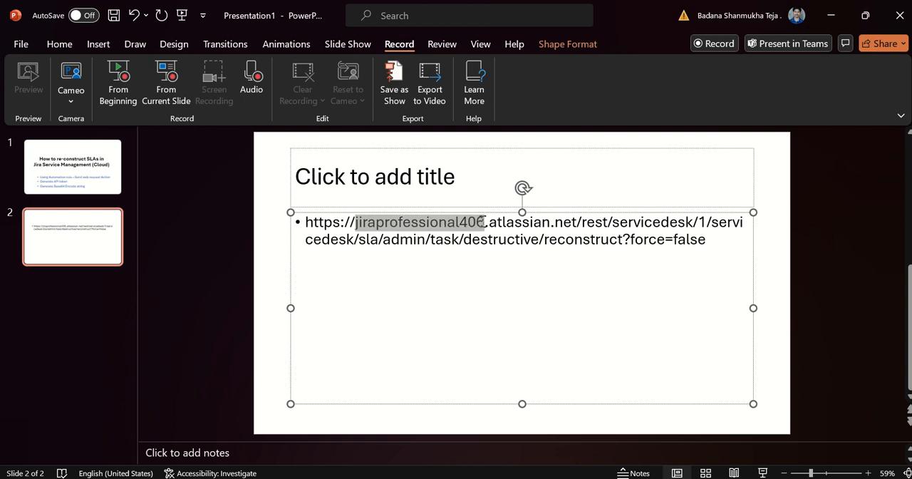
type("<")
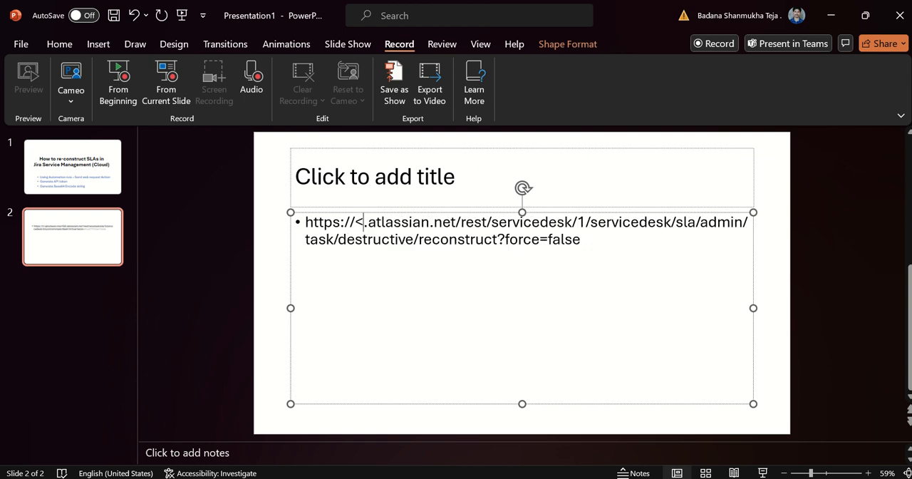
type("base-U")
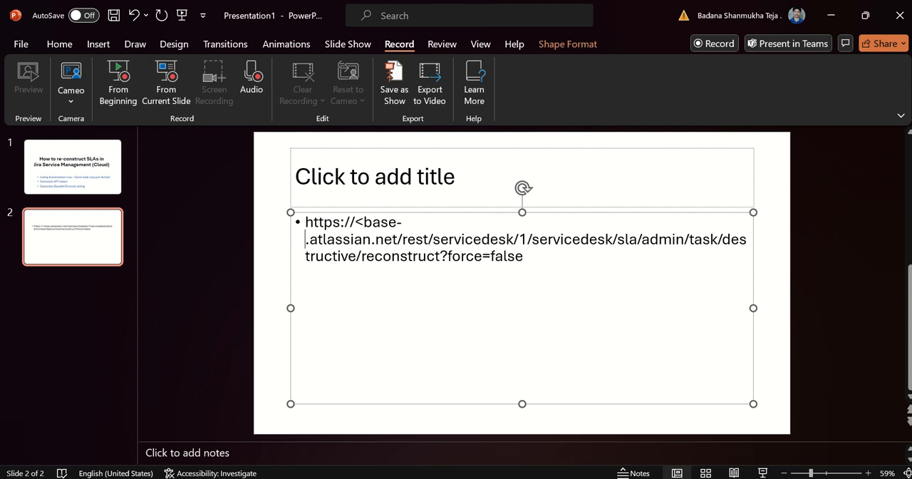
type("RL")
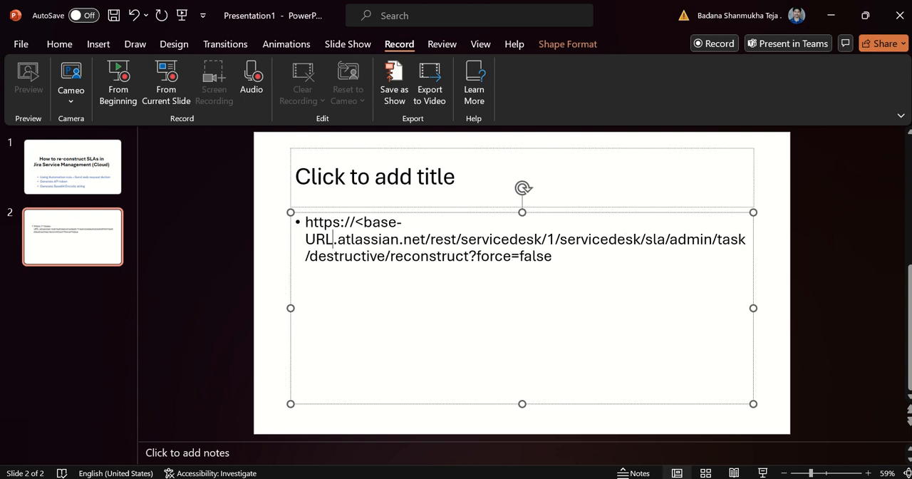
type(">")
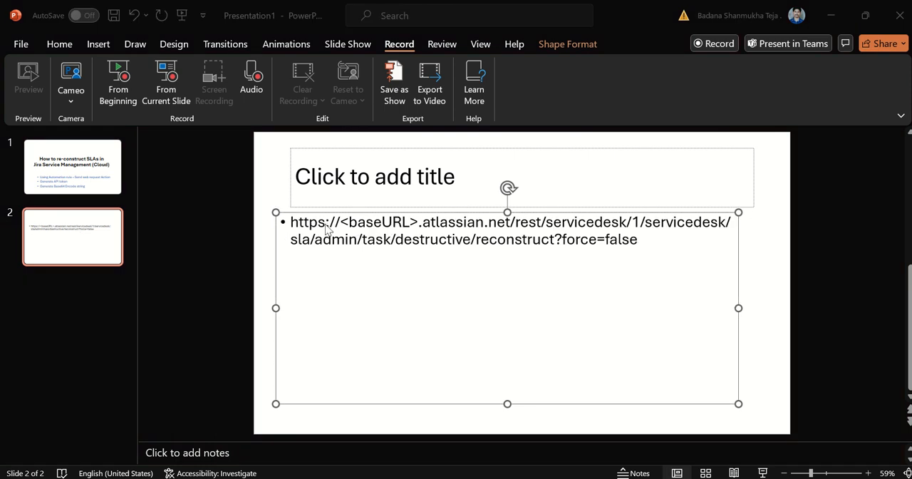
- Compare the slide's <baseURL> placeholder with the Jira site name in the browser address, ending back in the rule builder
left_click(421, 223)
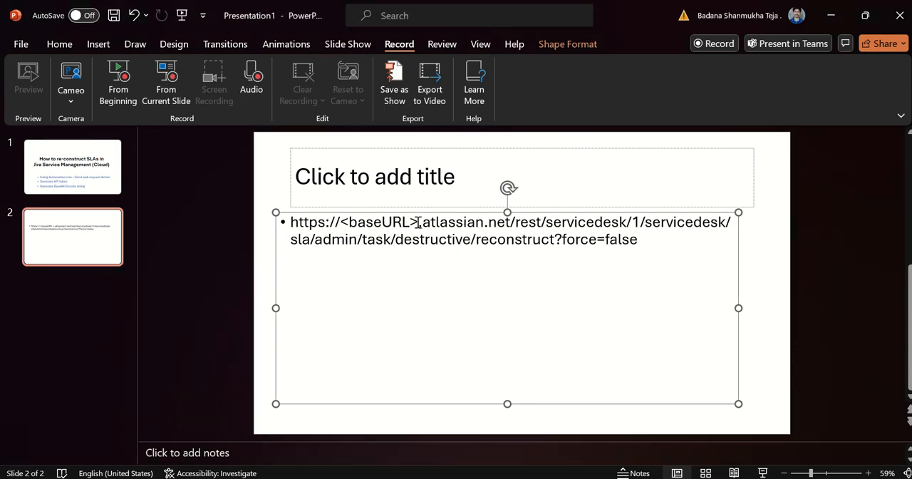
left_click_drag(422, 224, 326, 222)
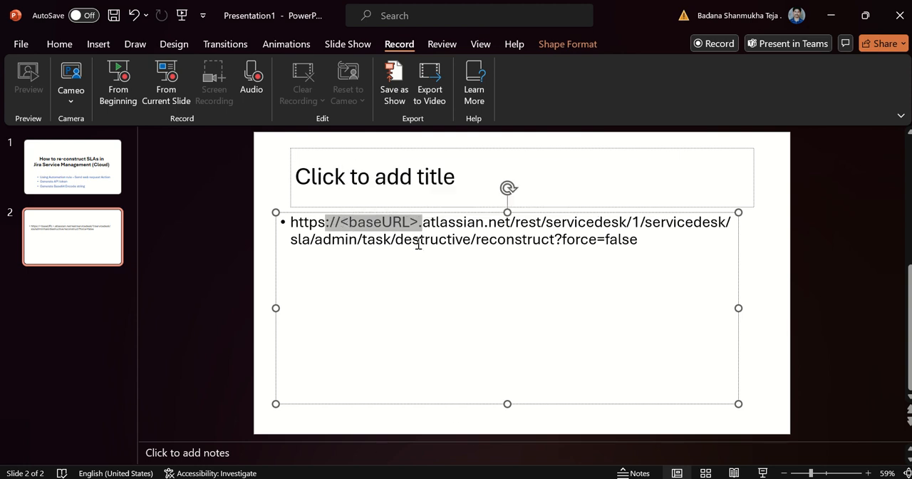
key("alt+Tab")
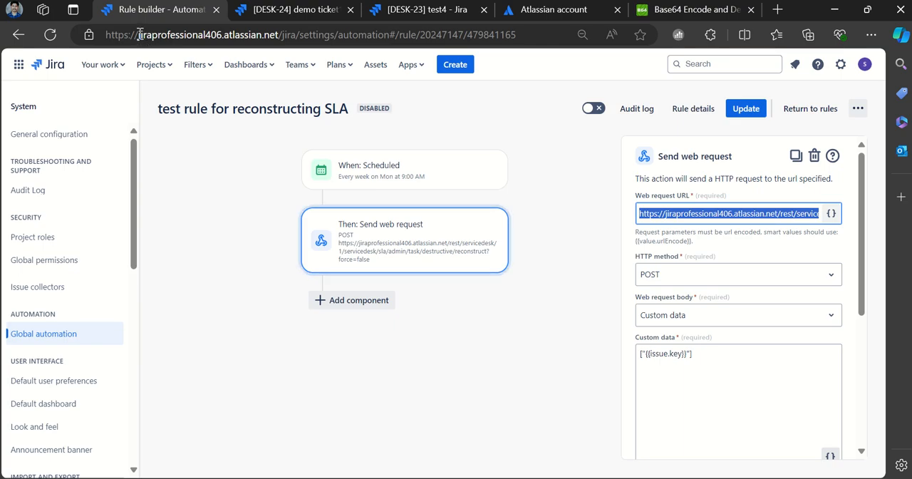
left_click_drag(138, 34, 220, 36)
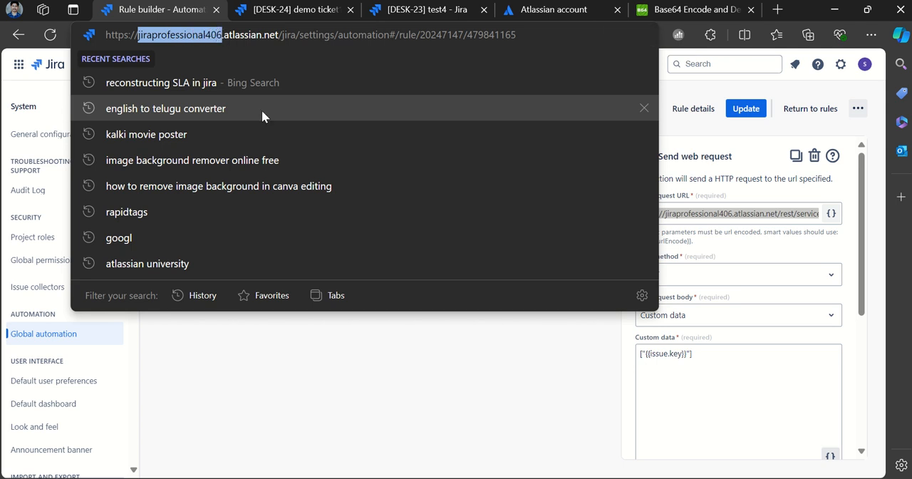
left_click(566, 395)
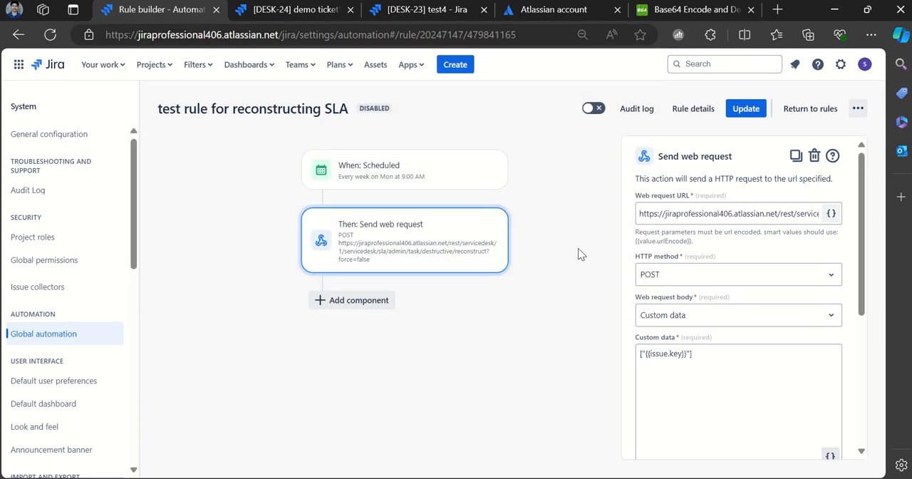
key("alt+Tab")
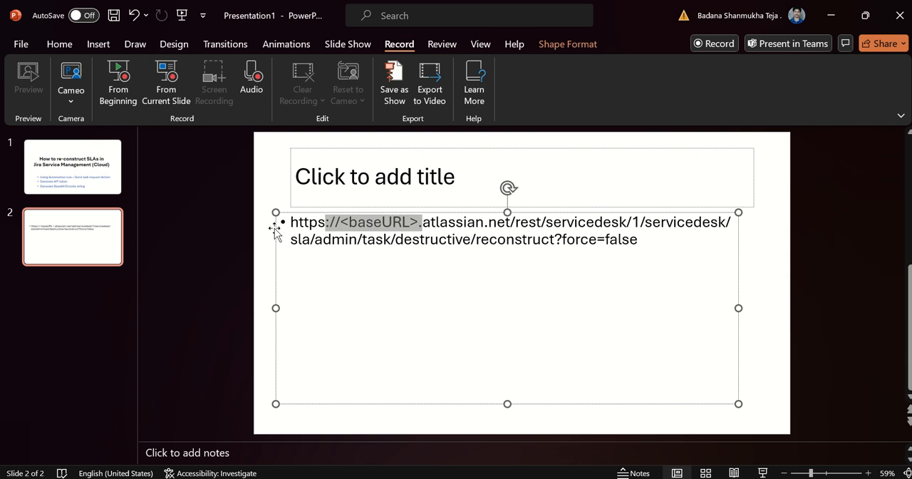
key("alt+Tab")
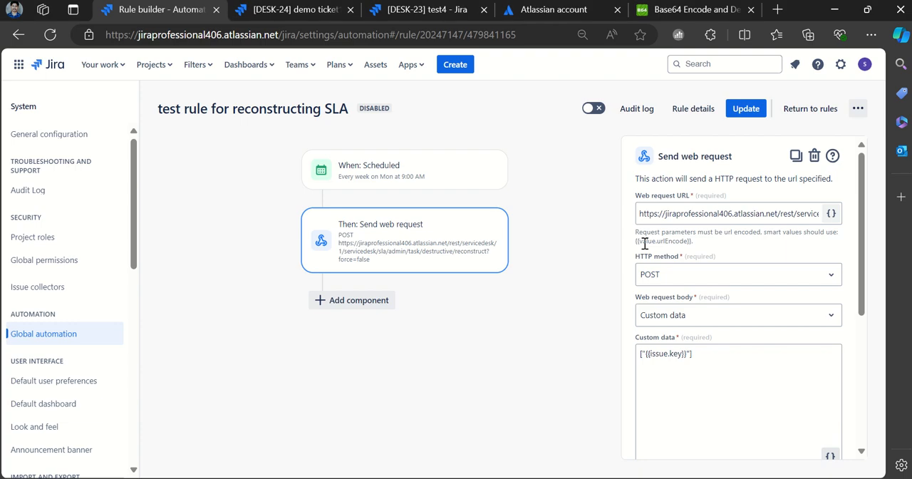
- Go through the Send web request action's URL, method and body settings, and select its custom data ["{{issue.key}}"] for copying
triple_click(708, 215)
left_click(708, 215)
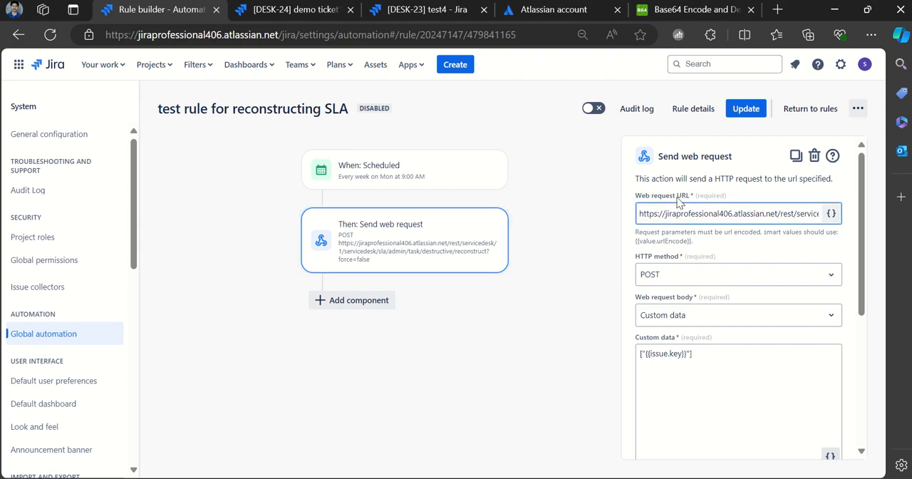
scroll(718, 250, "down", 1)
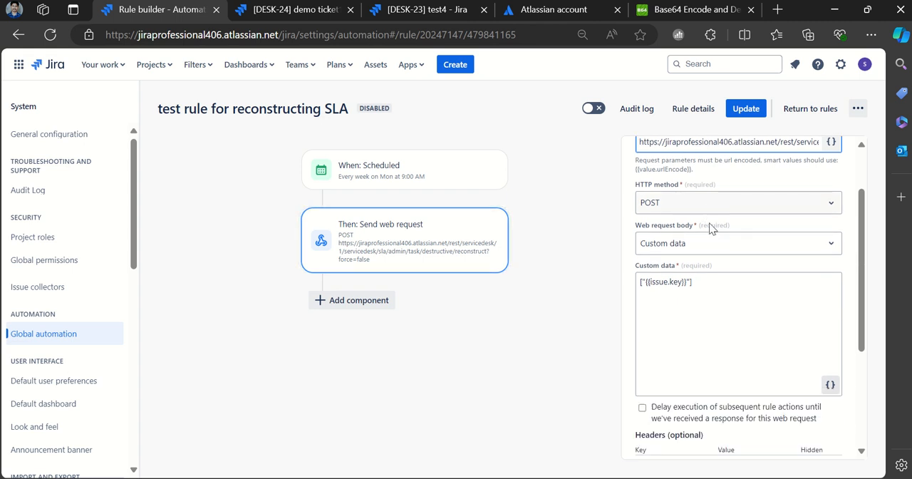
scroll(729, 230, "down", 1)
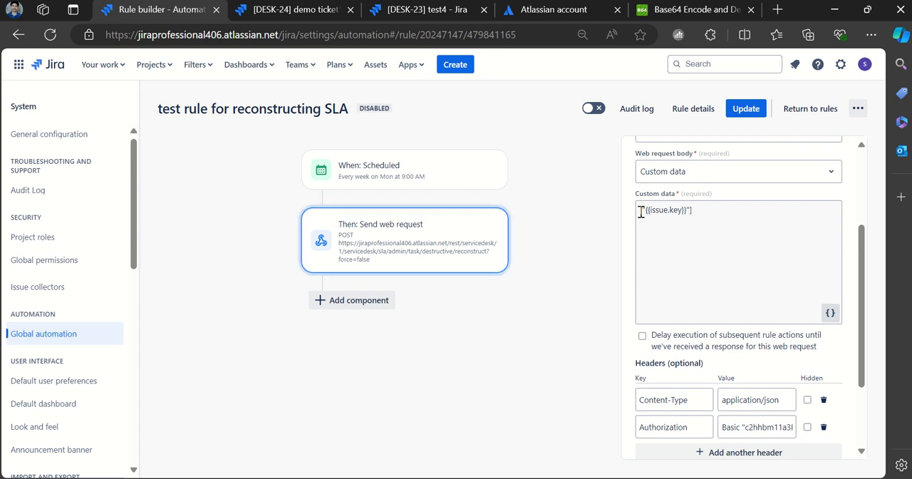
left_click_drag(640, 211, 697, 216)
key("ctrl+c")
- Switch to PowerPoint and paste ["{{issue.key}}"] as a new bullet below the web request URL on slide 2
key("alt+Tab")
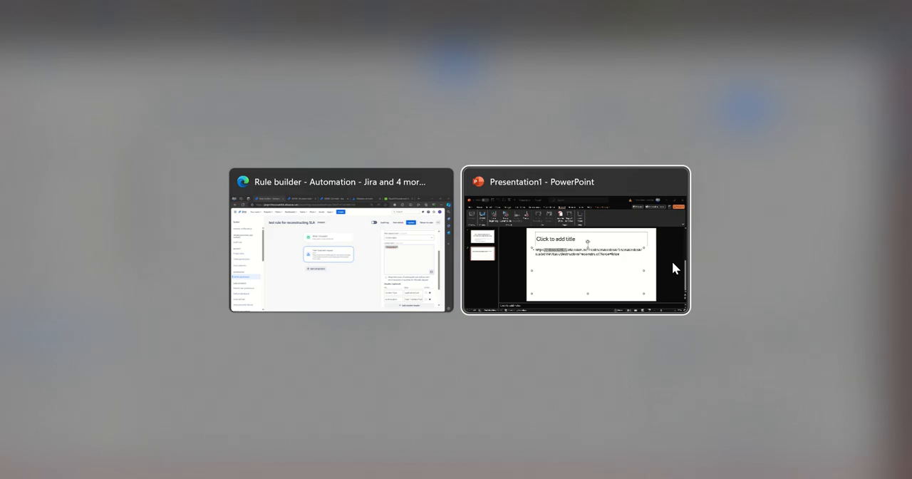
left_click(690, 284)
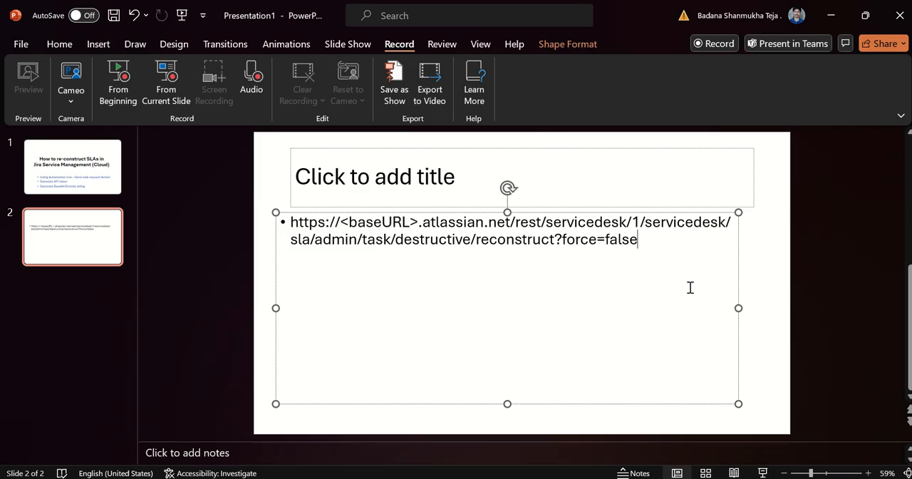
key("Return")
key("ctrl+v")
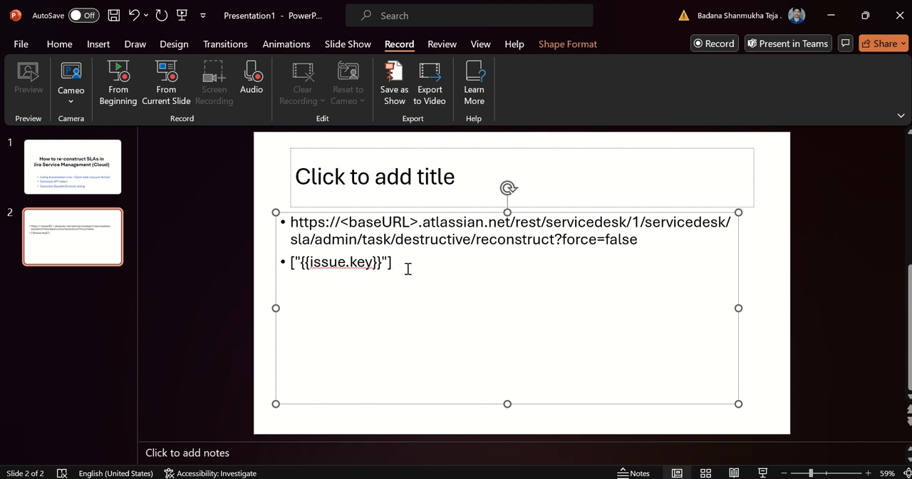
- Switch back to the Jira rule builder and examine the keys and values of the Content-Type and Authorization headers
key("alt+Tab")
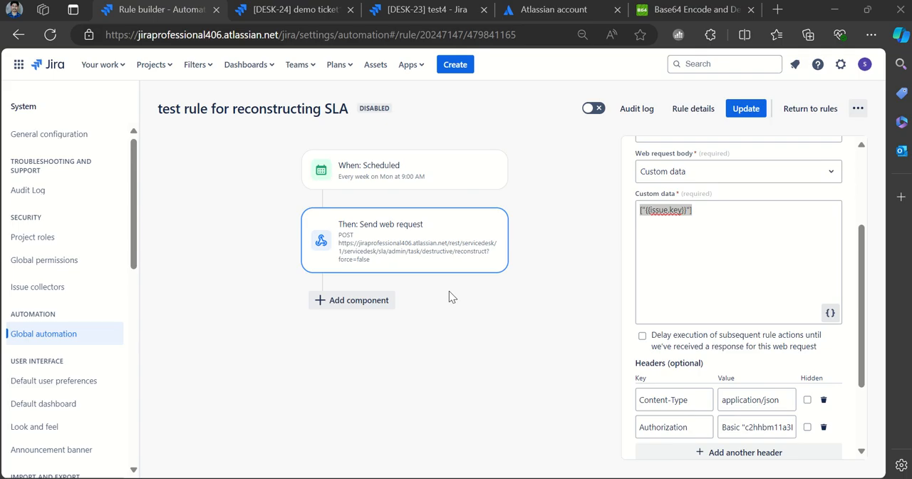
left_click(648, 275)
scroll(703, 287, "down", 3)
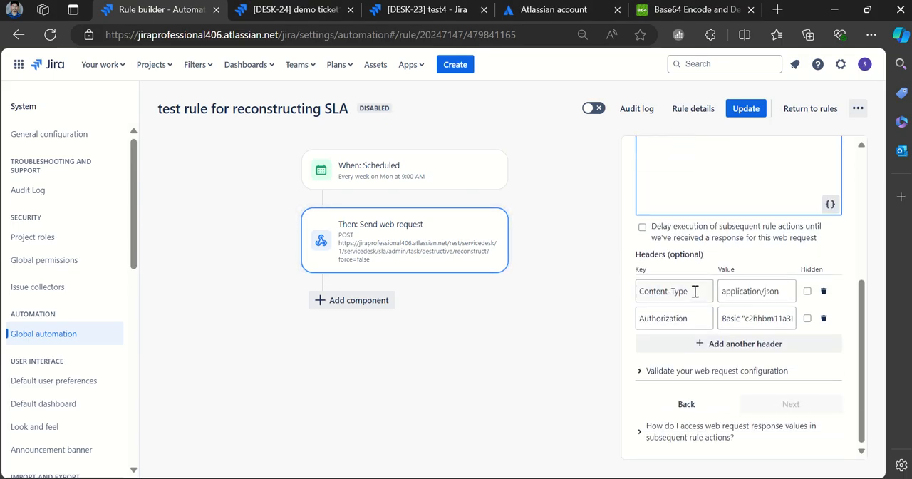
left_click_drag(695, 292, 640, 291)
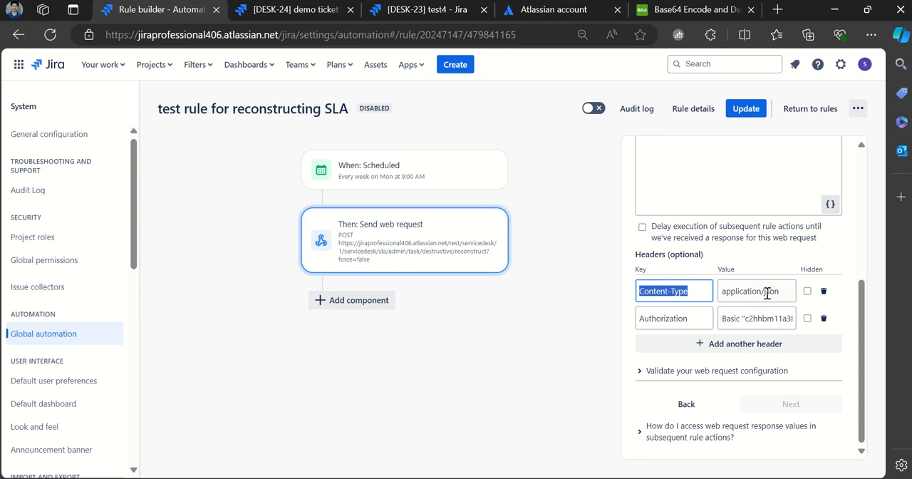
left_click_drag(720, 292, 785, 292)
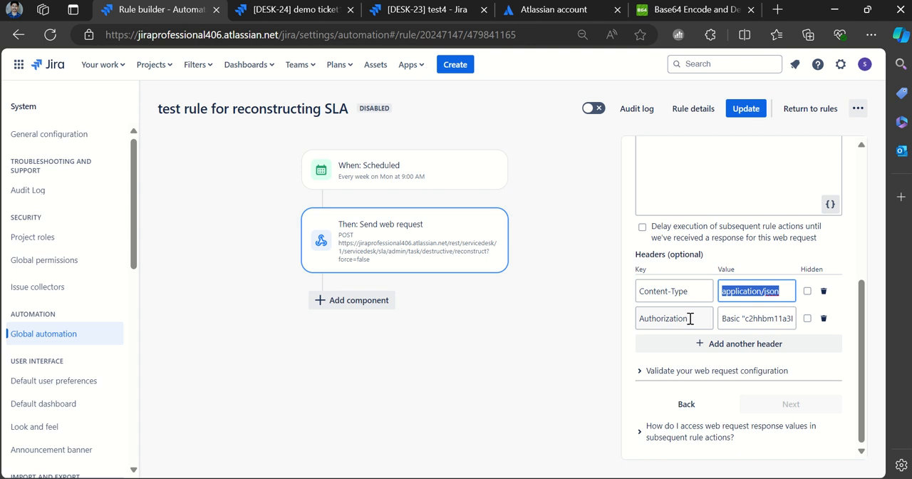
left_click_drag(689, 318, 640, 319)
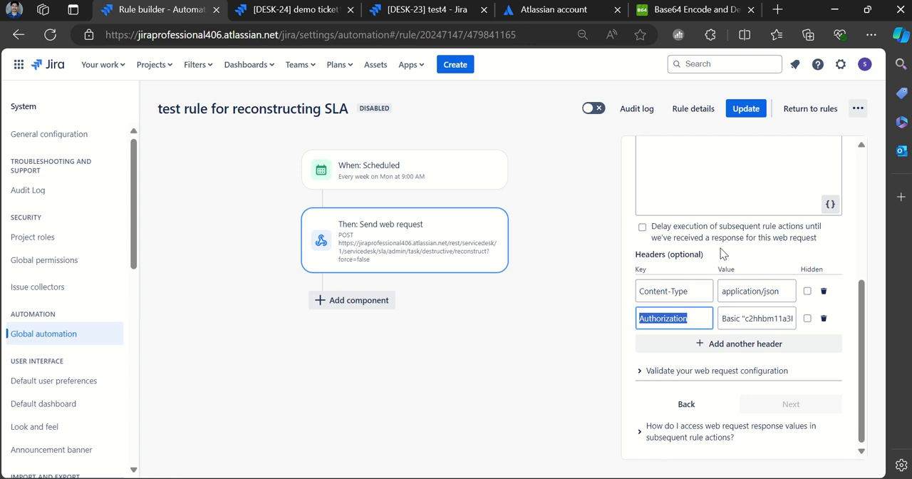
left_click_drag(726, 320, 732, 320)
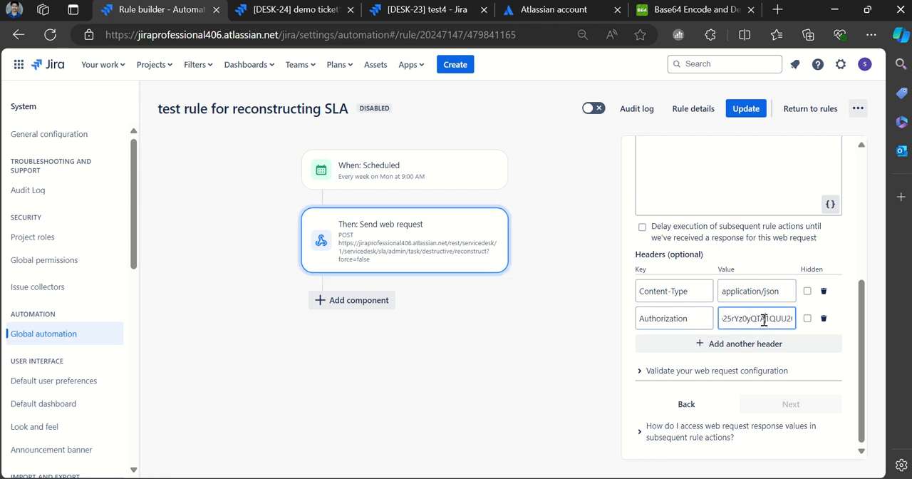
key("Home")
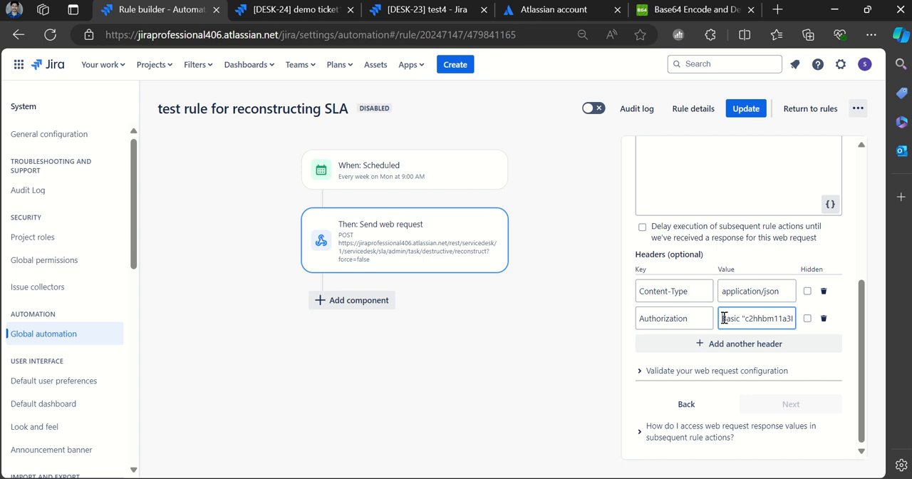
- Start a new bullet below the issue key on slide 2 in PowerPoint, and return to the web request headers in Jira
key("alt+Tab")
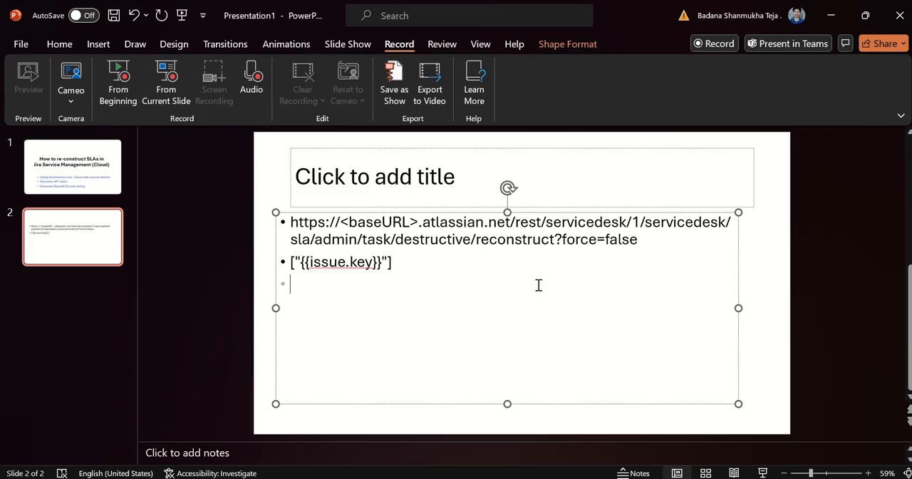
key("alt+Tab")
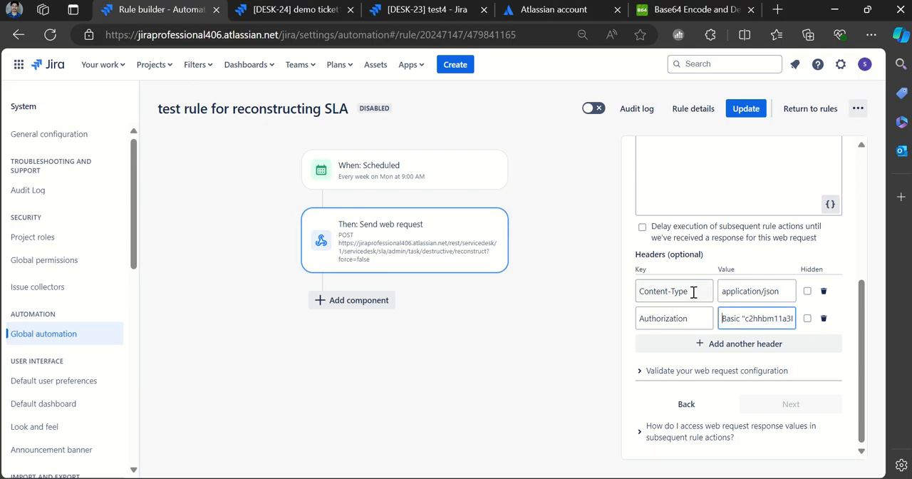
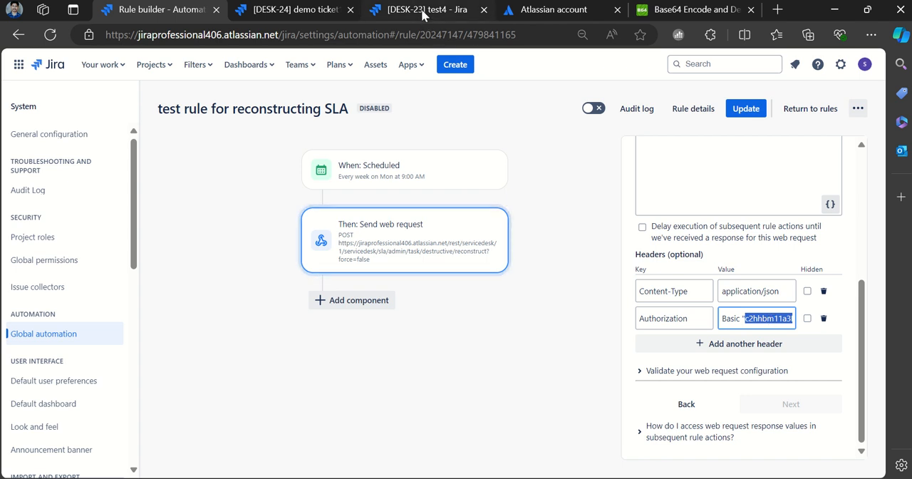
- Open the Atlassian account management from the demo ticket's Jira site and go to the API tokens page in its security settings
left_click(317, 10)
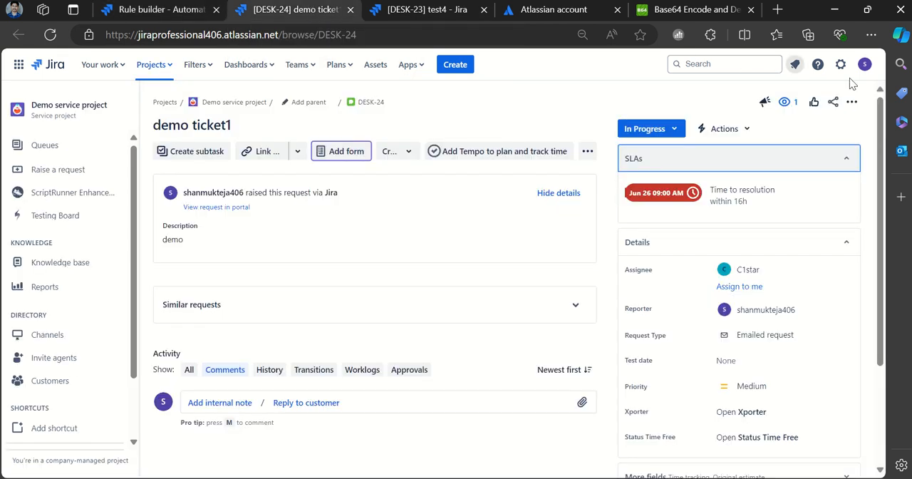
left_click(865, 68)
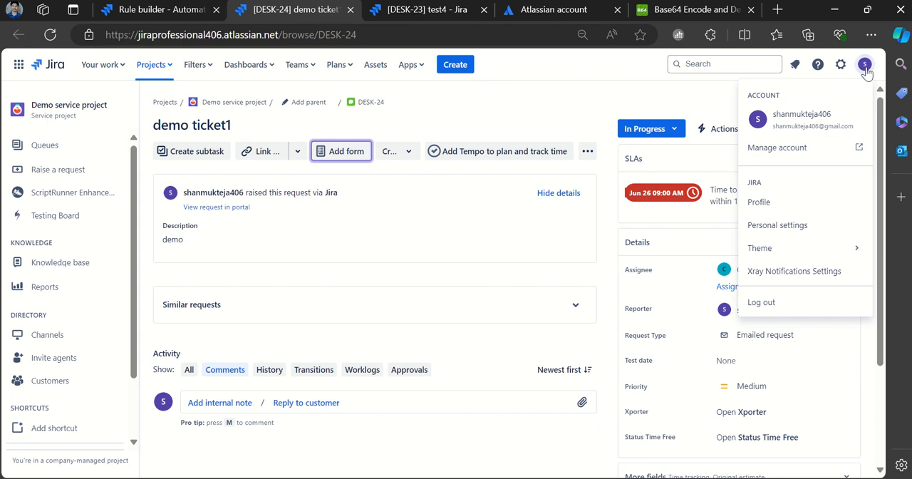
left_click(784, 149)
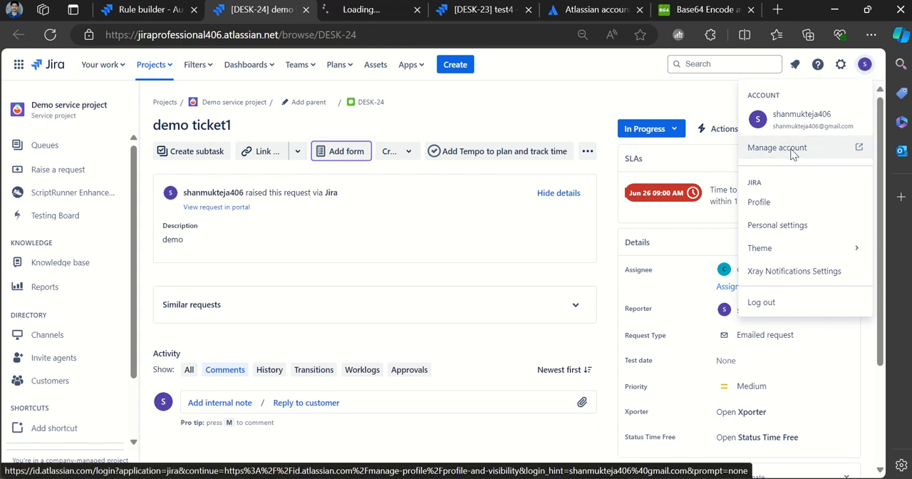
left_click(360, 12)
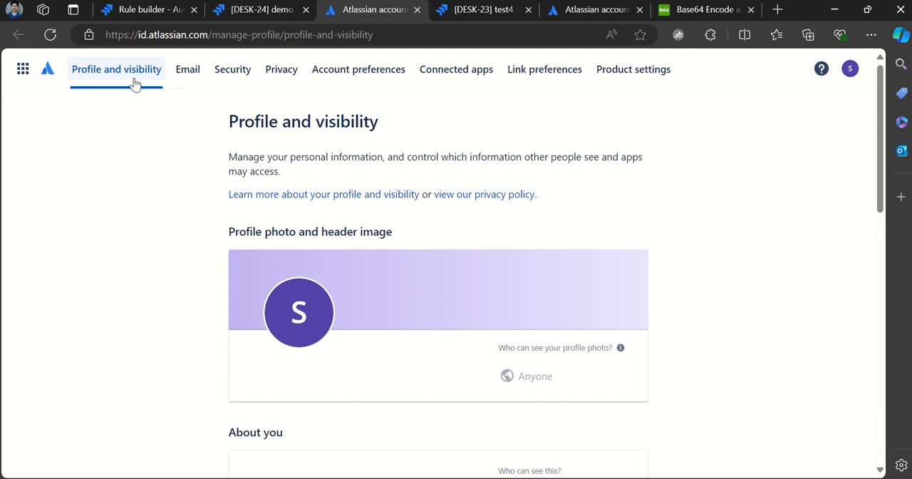
left_click(234, 75)
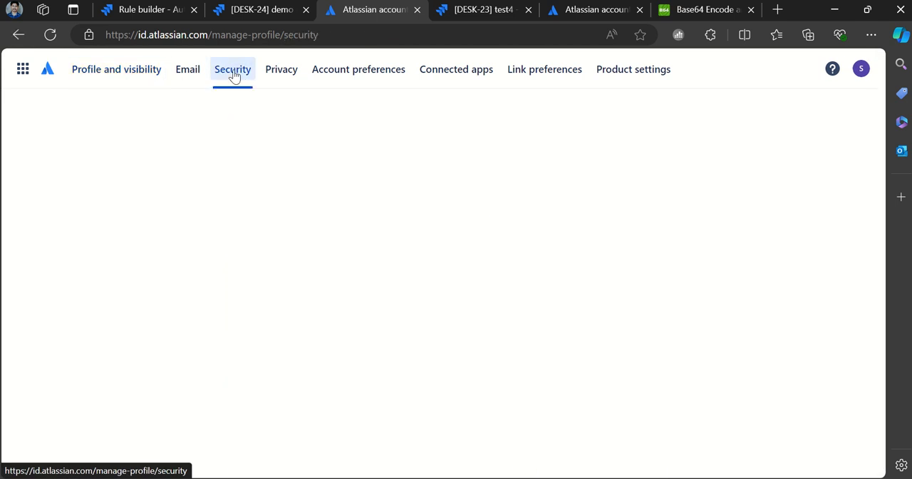
scroll(394, 196, "down", 3)
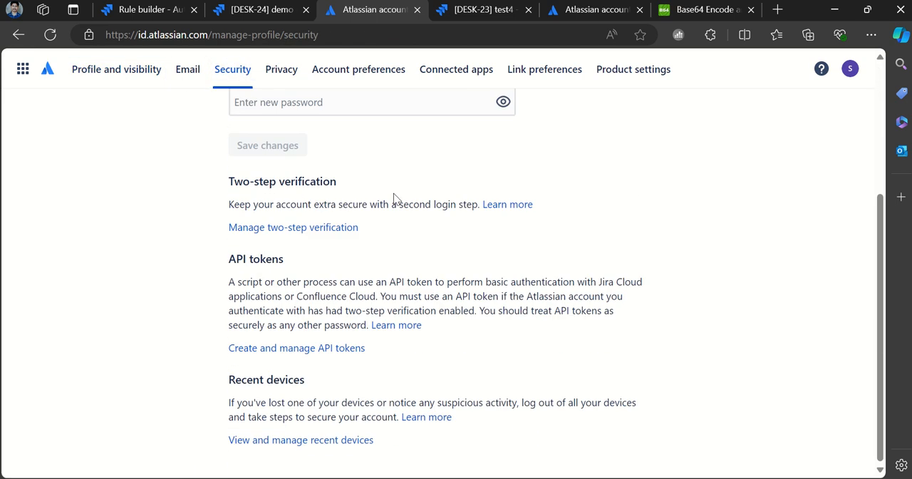
left_click(289, 349)
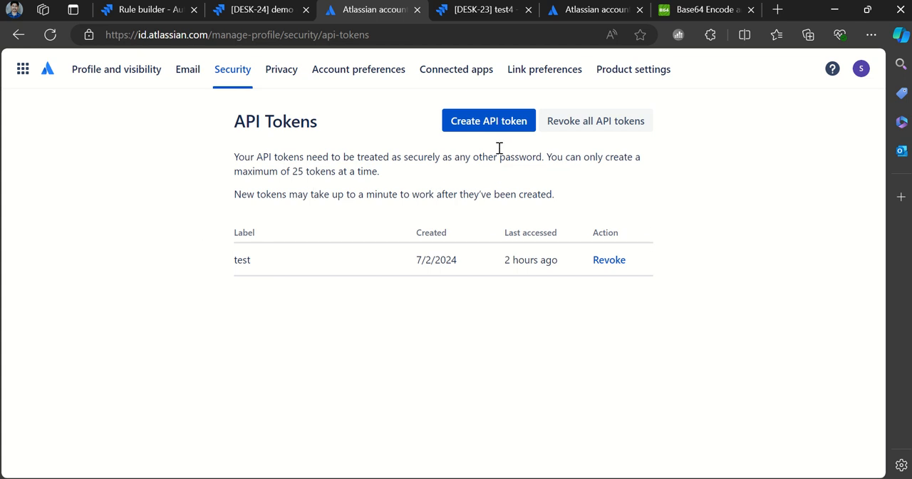
- Create an API token with the label Mytoken
left_click(500, 125)
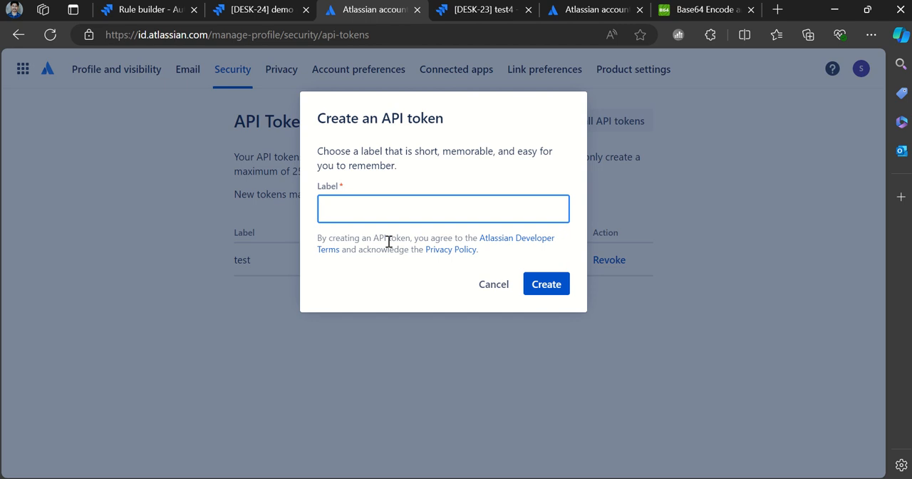
type("Mytoken")
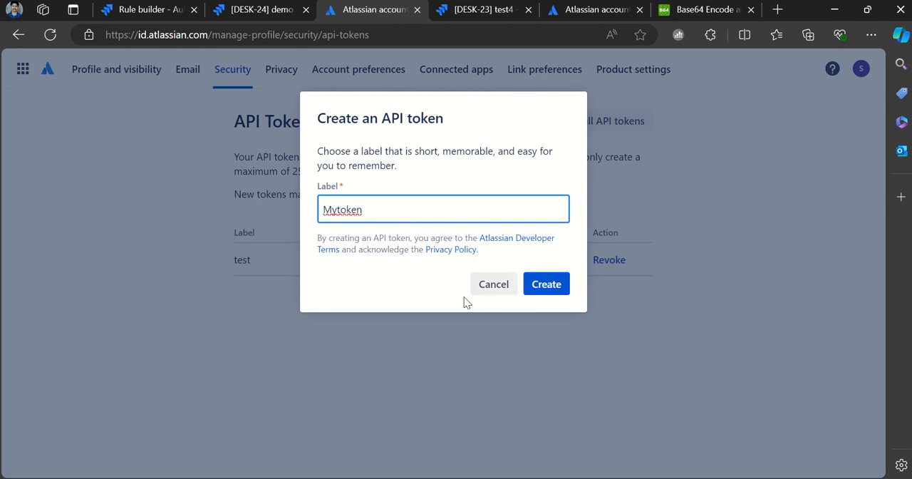
key("Return")
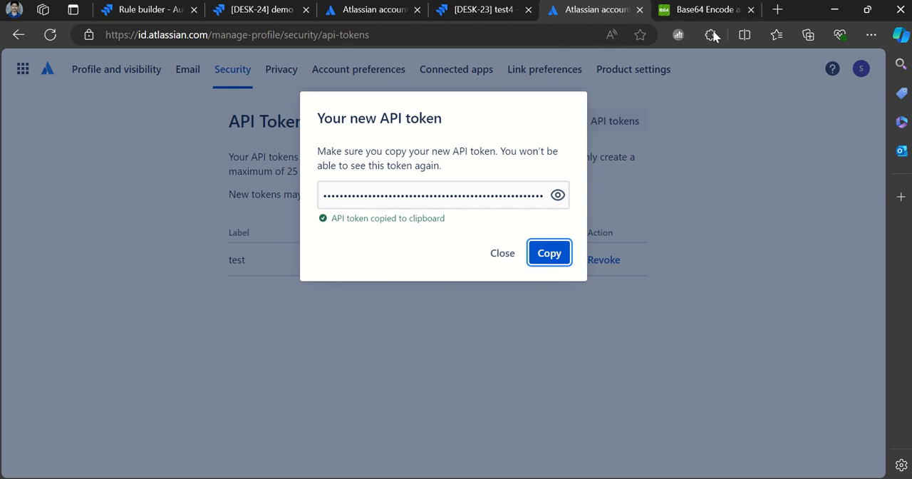
- Switch to the Base64 Encode site and examine the account e-mail and API token pair in the source text and its encoded output
mouse_move(711, 15)
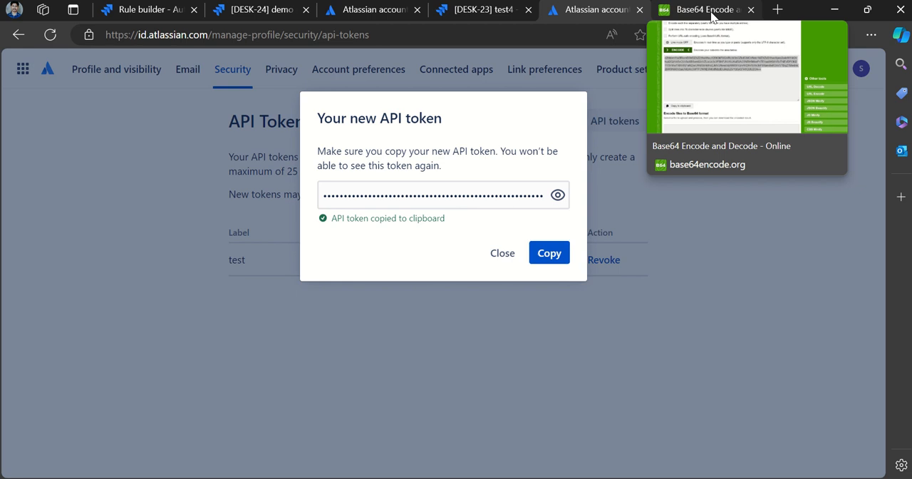
left_click(712, 15)
scroll(339, 251, "up", 1)
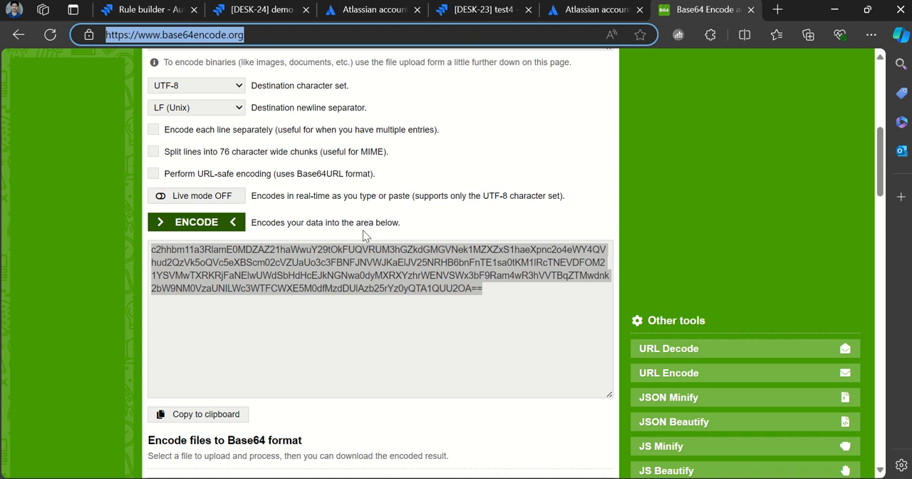
scroll(363, 230, "up", 1)
scroll(362, 233, "up", 3)
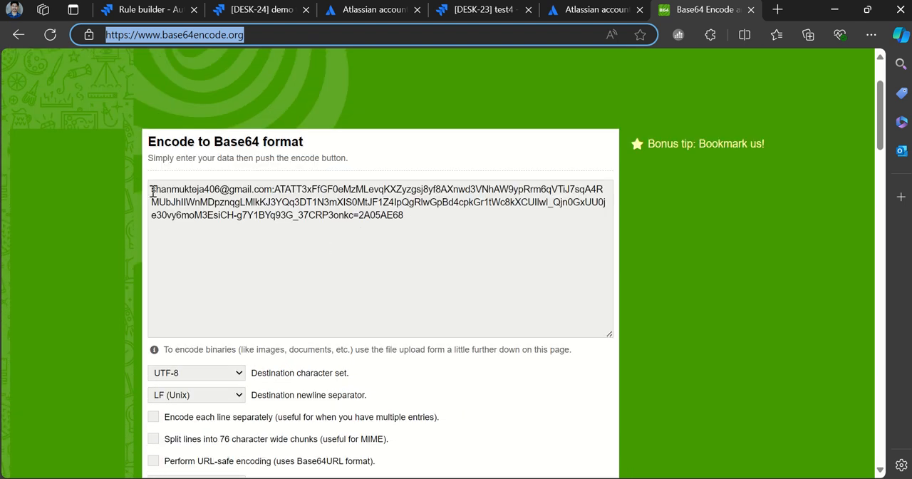
left_click_drag(153, 189, 401, 215)
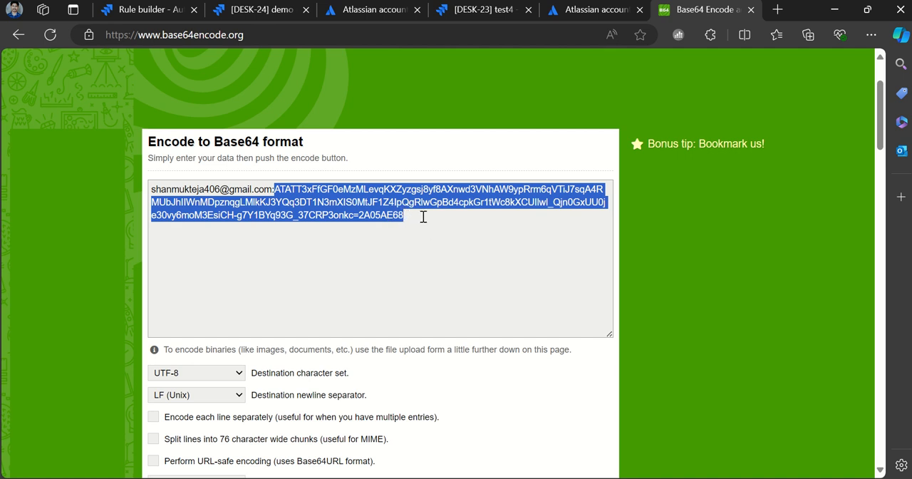
left_click(423, 217)
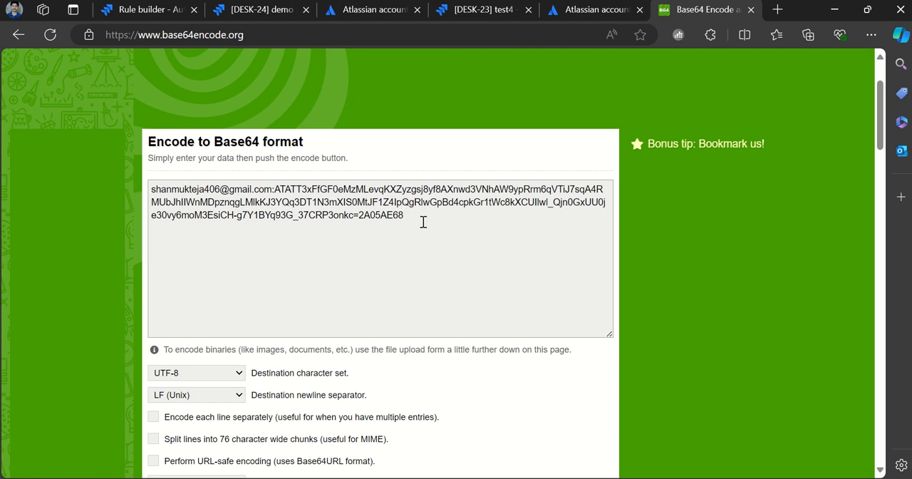
scroll(418, 245, "down", 3)
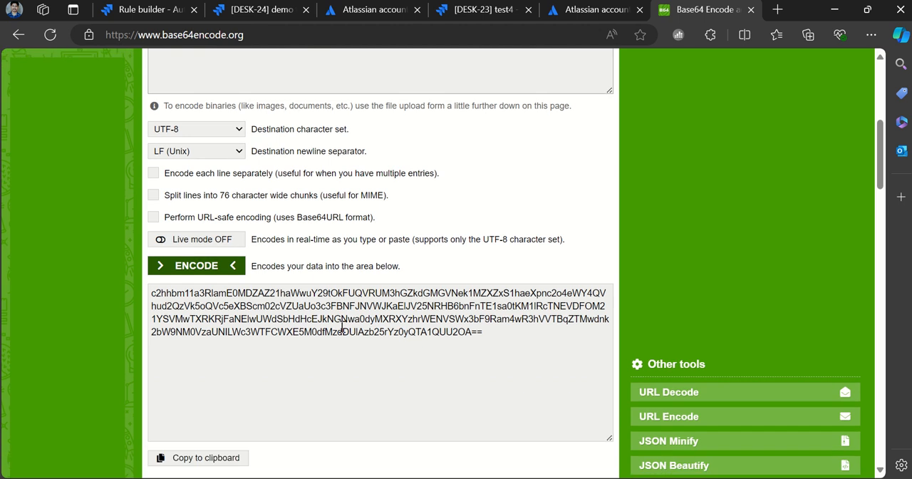
scroll(192, 292, "down", 1)
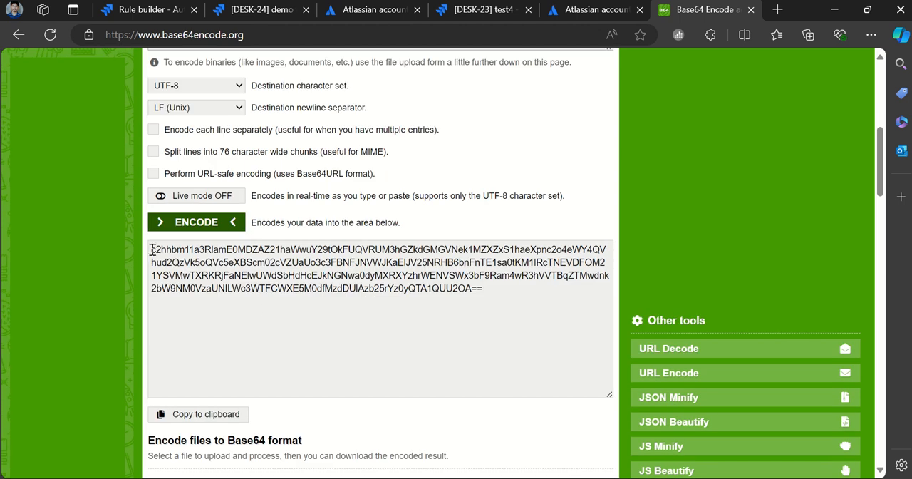
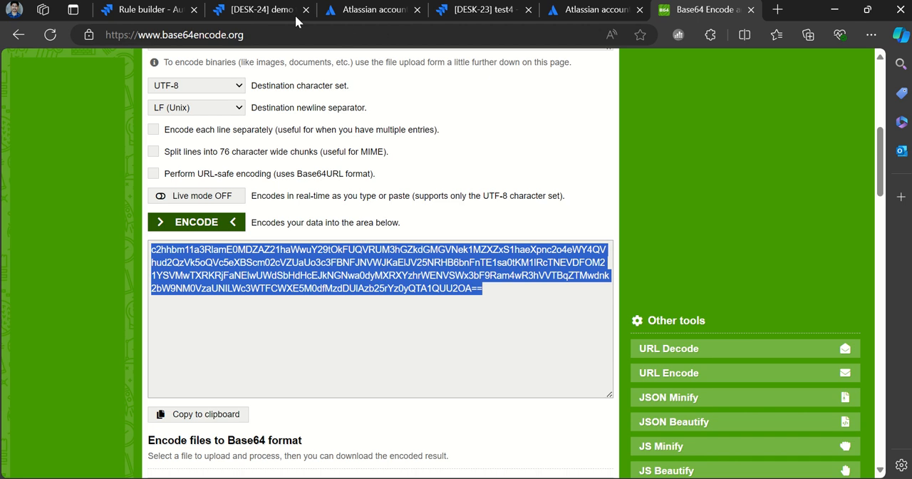
- Compare the rule's Authorization header value with the Authorization format noted on the second slide in PowerPoint
left_click(159, 11)
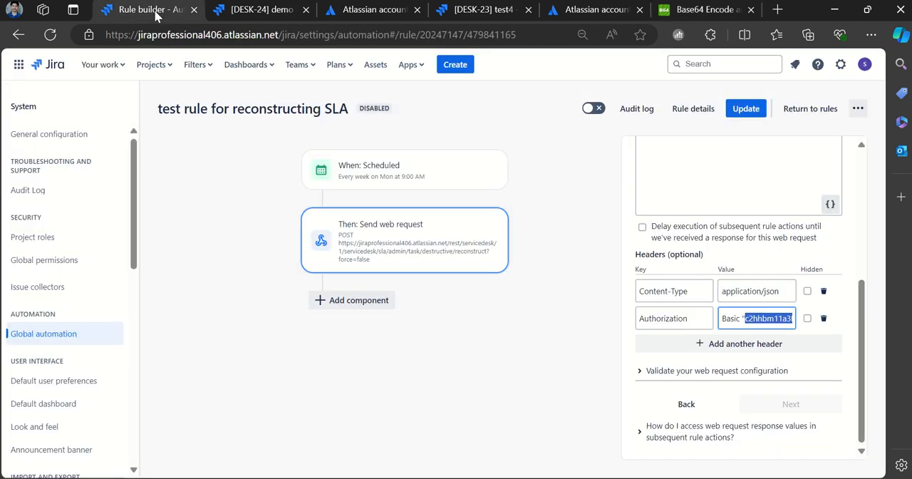
left_click(749, 320)
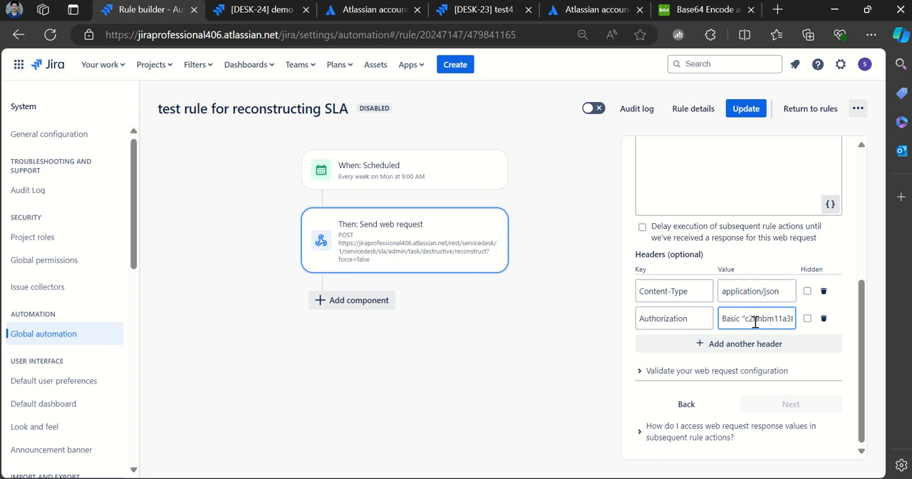
key("alt+Tab")
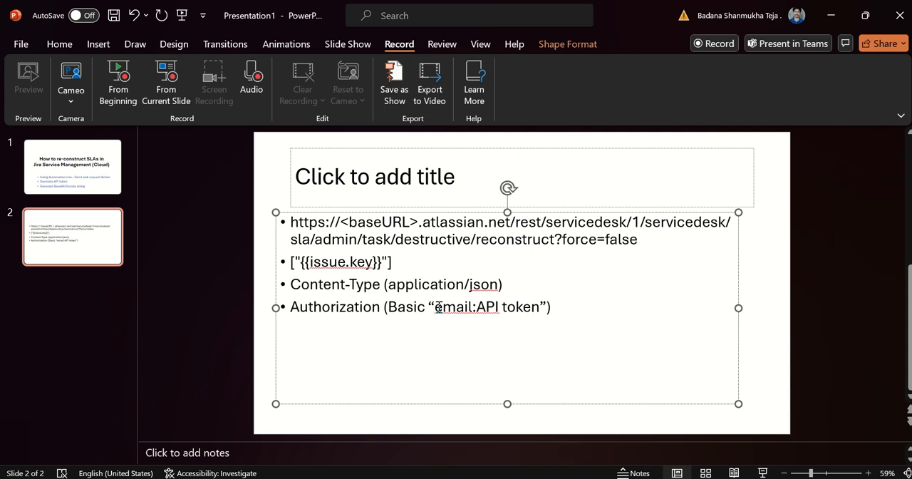
left_click_drag(388, 307, 544, 308)
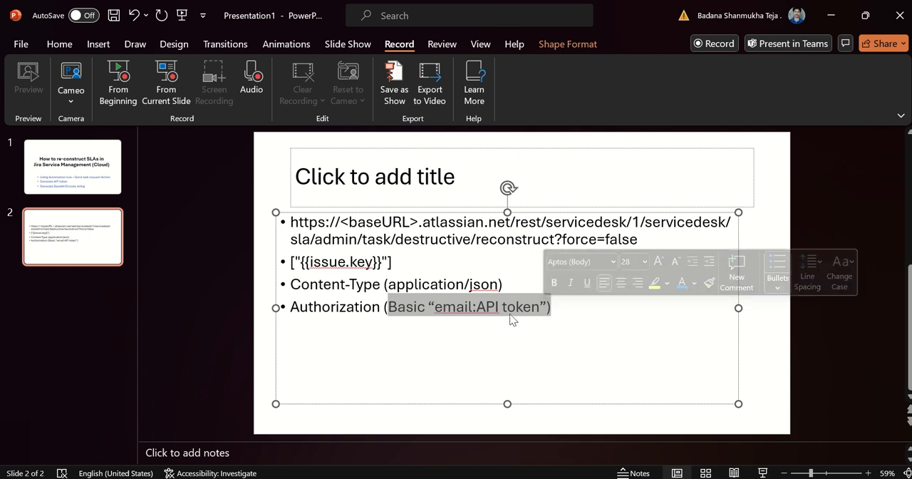
left_click(570, 315)
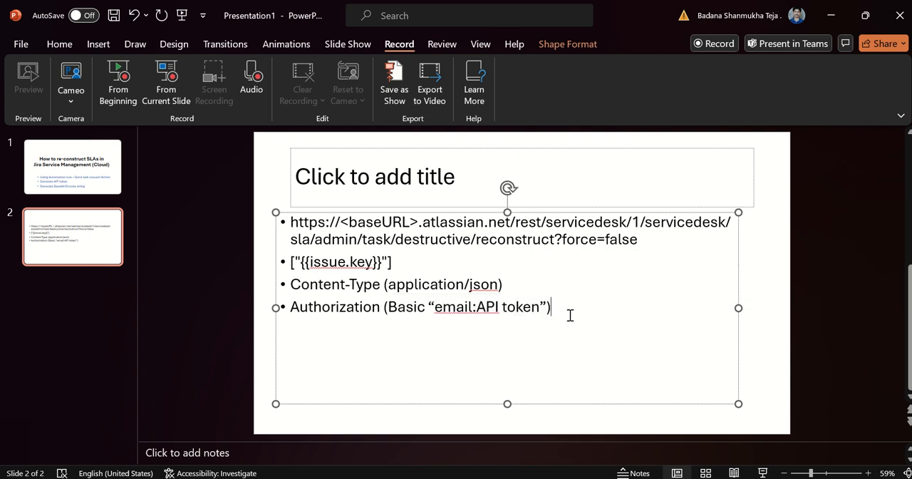
- Switch back to the Jira rule builder, enable the SLA reconstruction rule and save its update
key("alt+Tab")
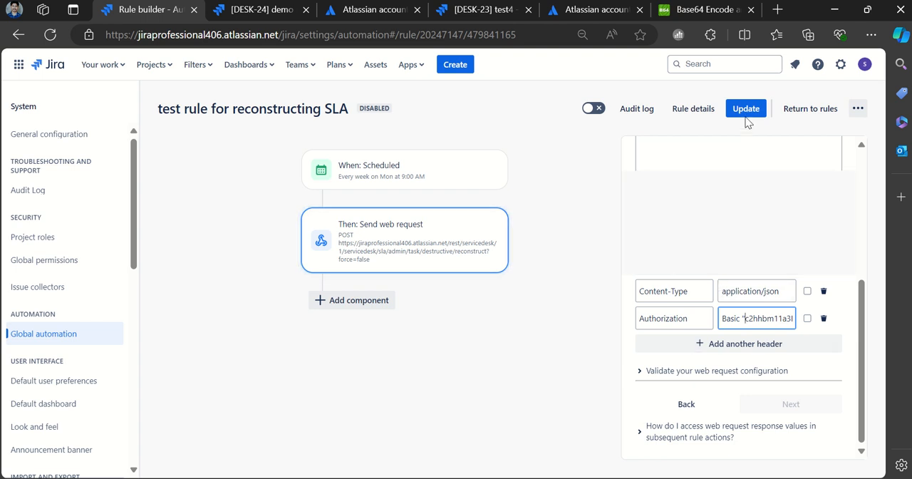
left_click(589, 108)
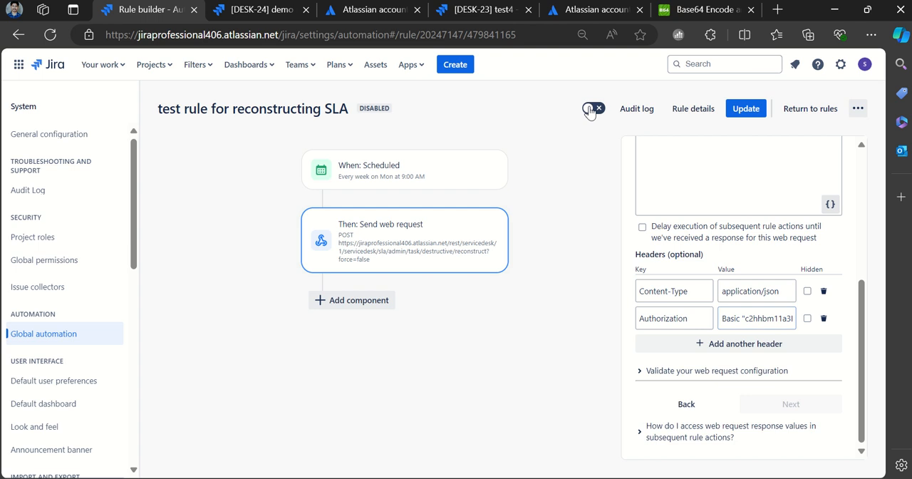
left_click(589, 108)
left_click(746, 108)
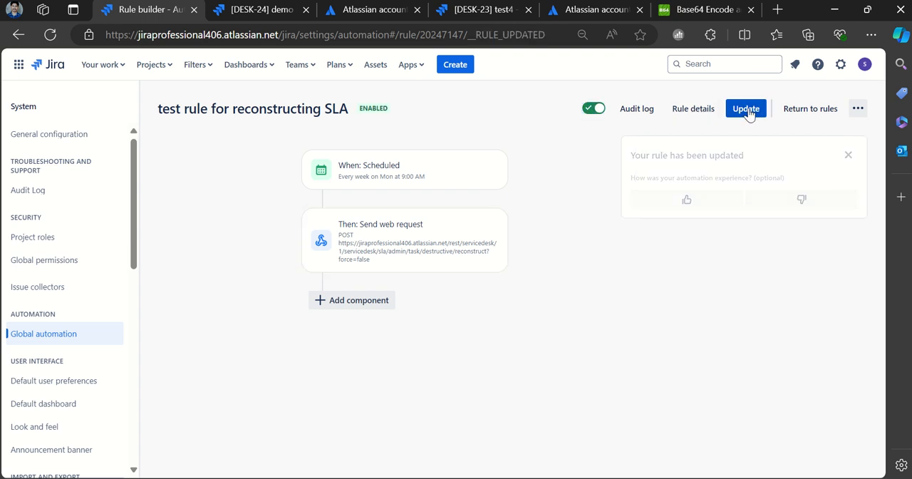
- Review the Scheduled trigger's run time and its JQL query for the issue key
left_click(418, 171)
scroll(754, 321, "down", 7)
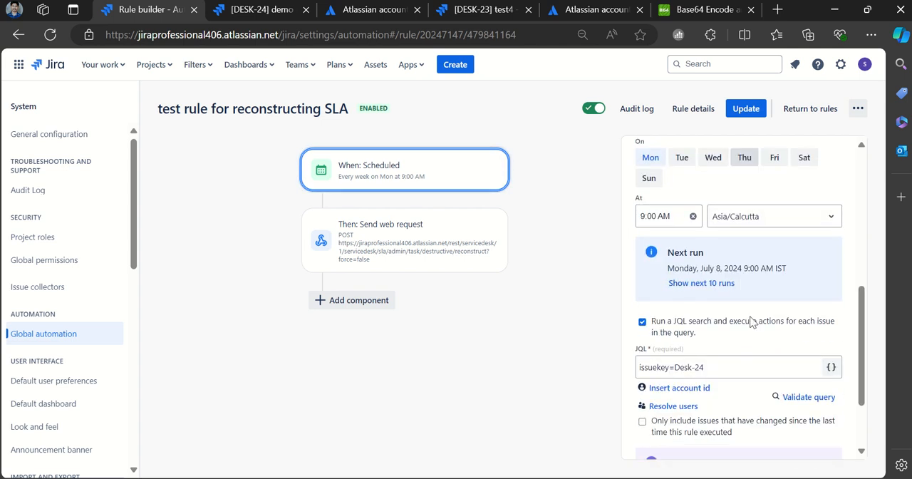
left_click_drag(716, 295, 636, 296)
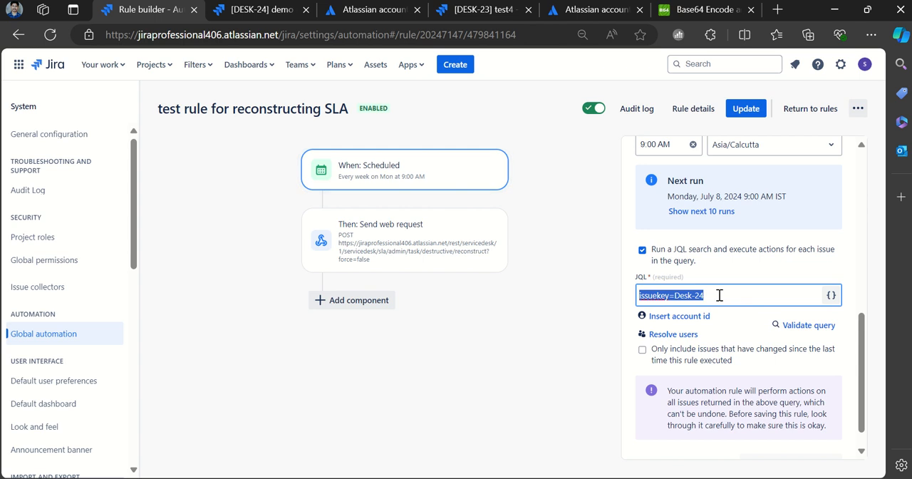
left_click_drag(717, 295, 677, 295)
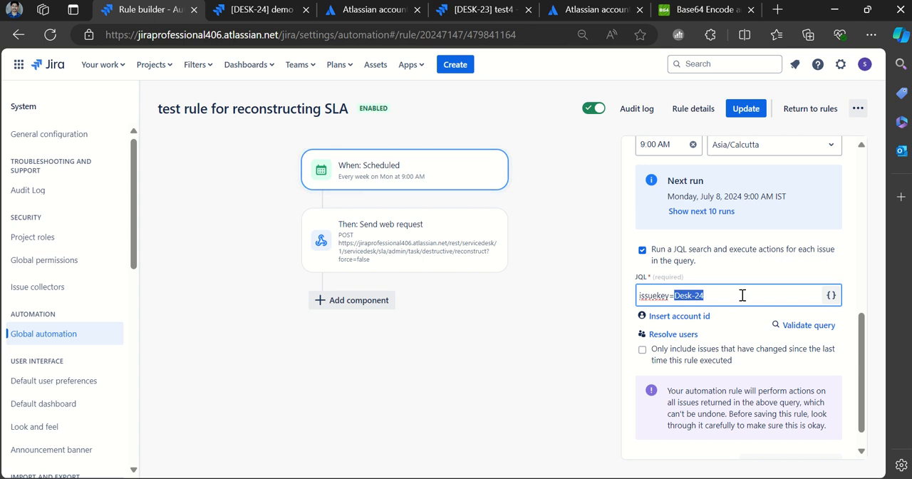
scroll(726, 303, "down", 1)
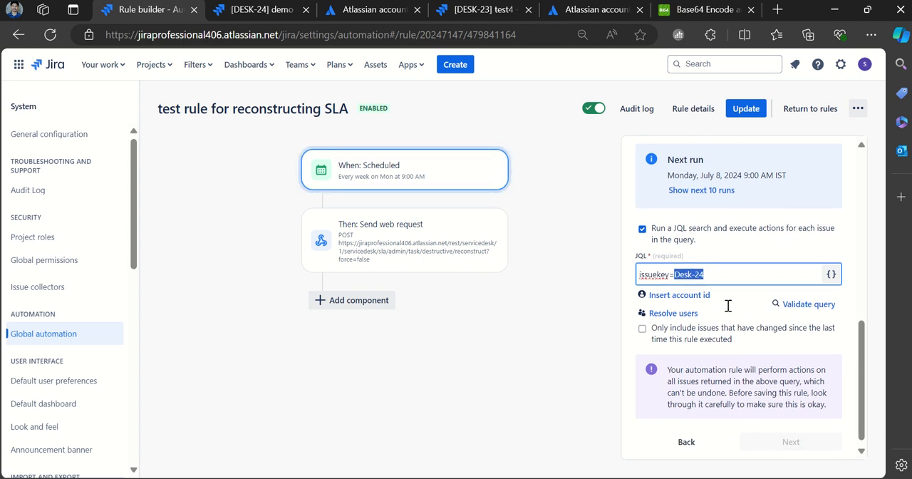
- Validate the Send web request action's configuration against issue key Desk-24
left_click(363, 257)
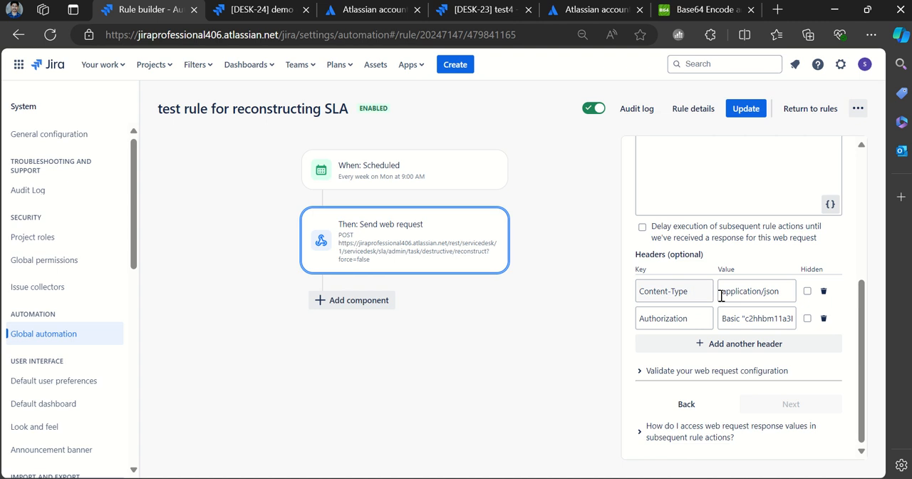
left_click(641, 376)
scroll(684, 364, "down", 2)
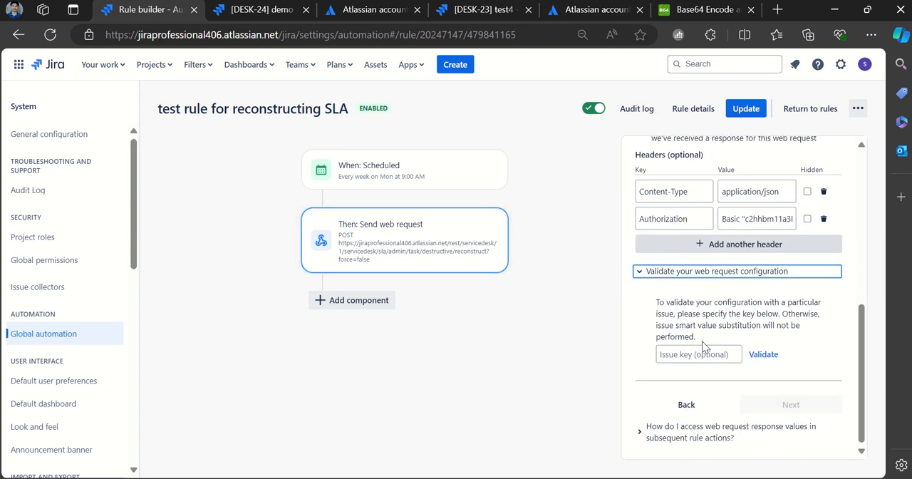
left_click(688, 357)
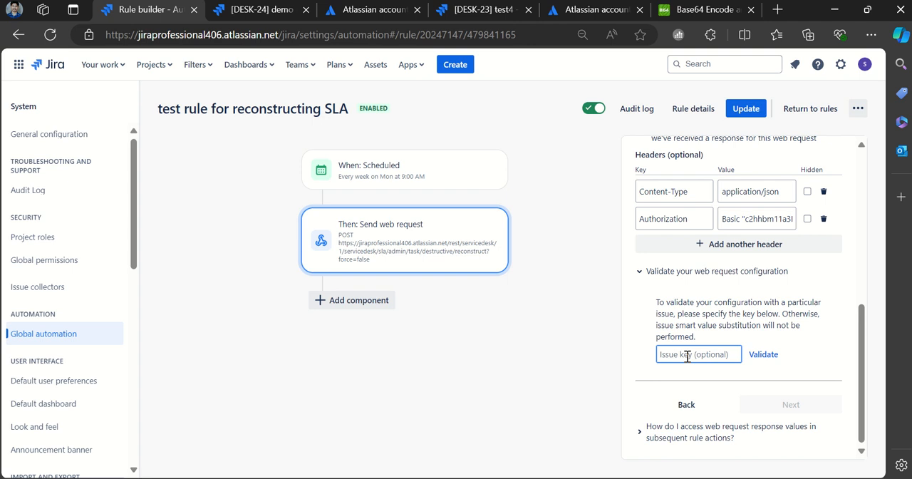
type("Desk-24")
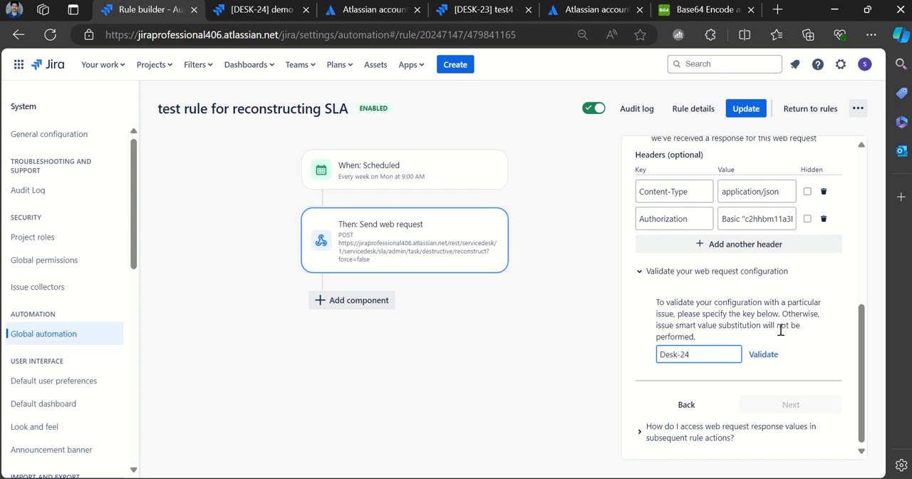
left_click(765, 354)
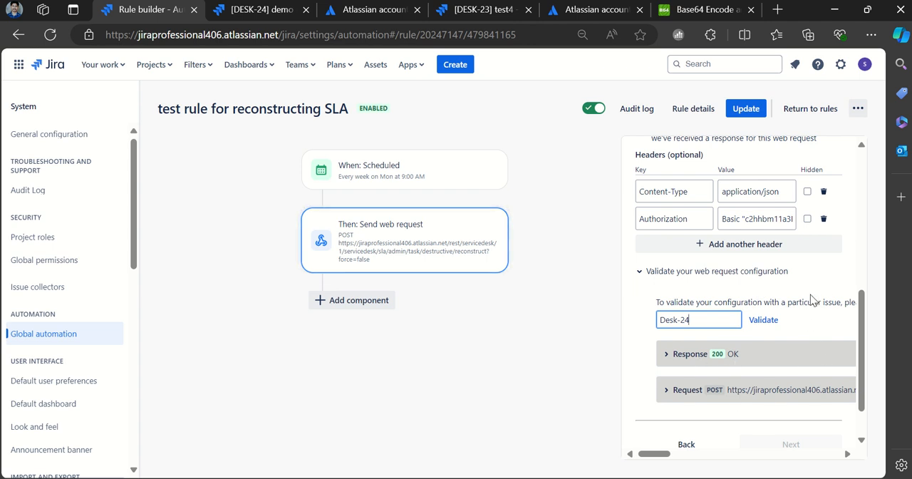
- Run the rule manually, refresh its audit log and expand the details of the latest execution
scroll(784, 288, "up", 10)
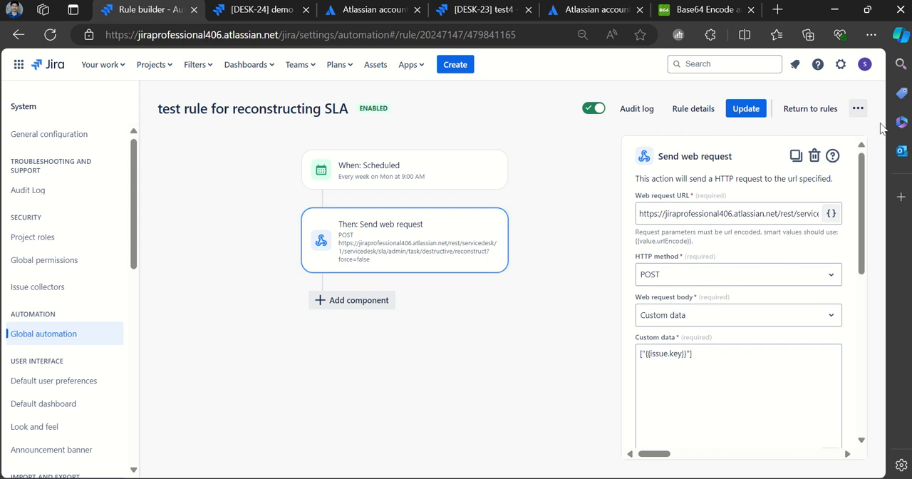
left_click(858, 109)
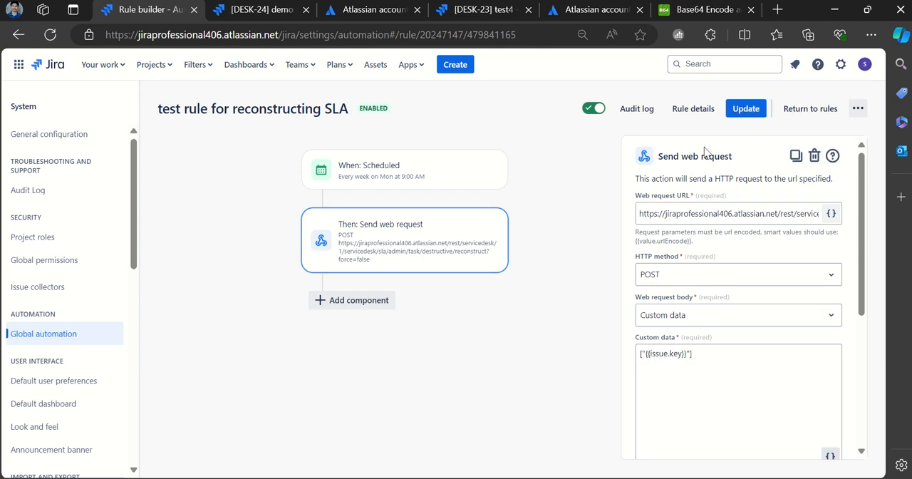
left_click(633, 114)
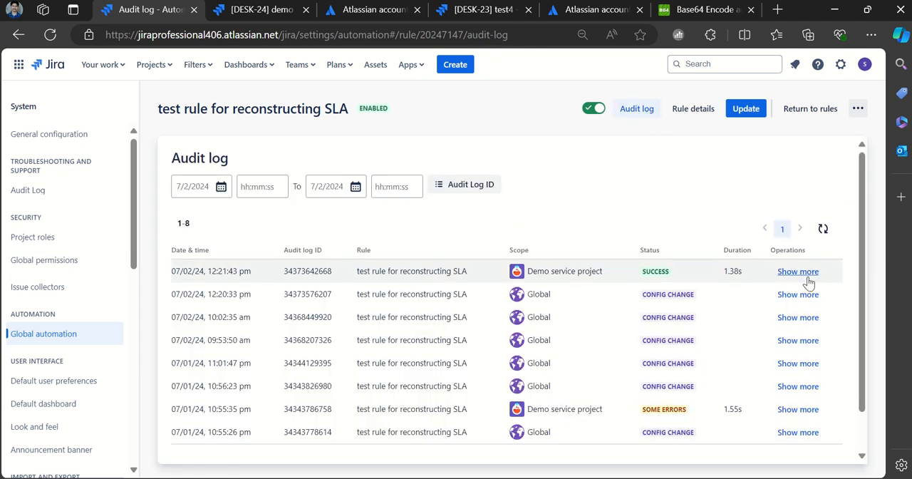
left_click(823, 229)
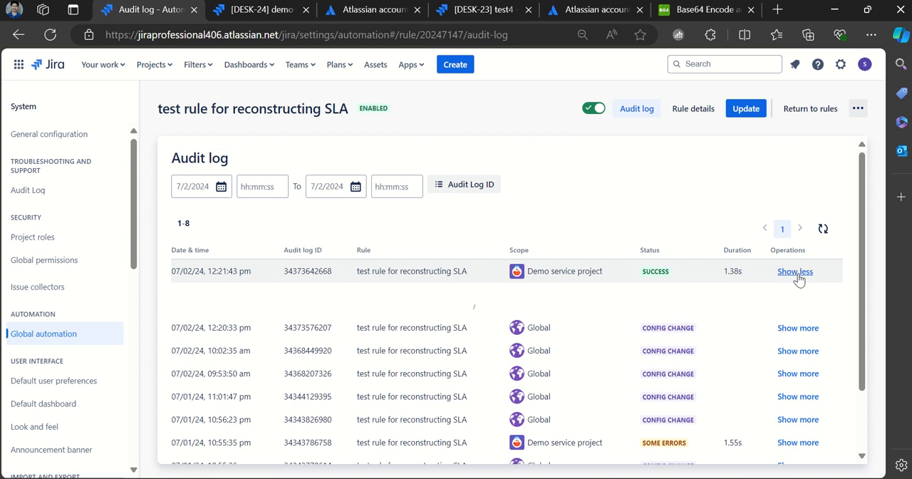
left_click(798, 275)
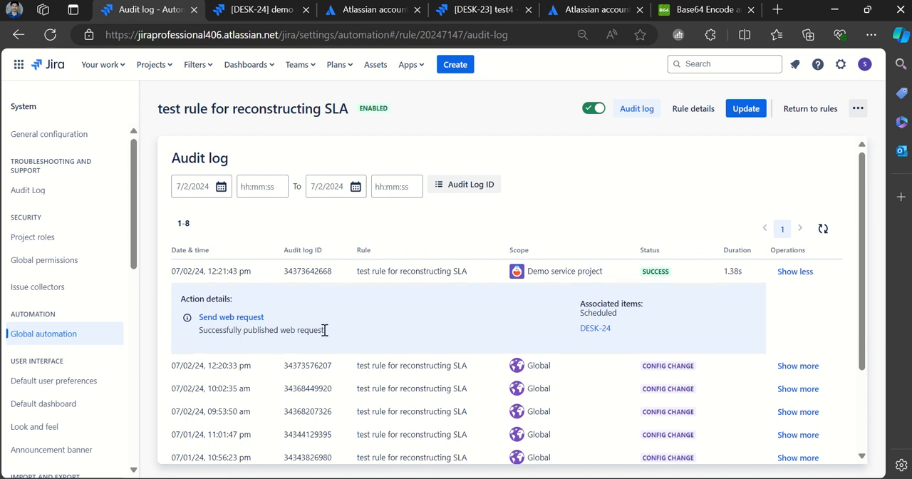
- Reload the DESK-24 demo ticket to check its SLAs, and examine the Time to first response SLA on DESK-23
left_click(255, 13)
left_click(560, 105)
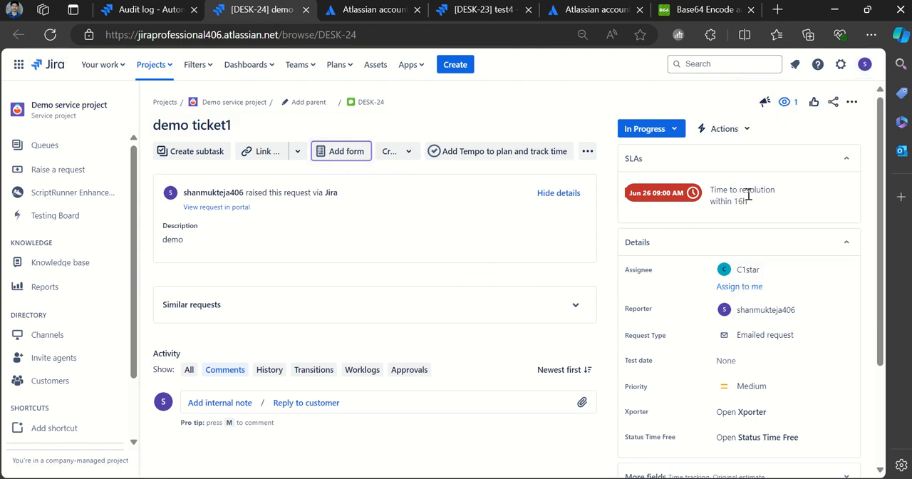
left_click(51, 40)
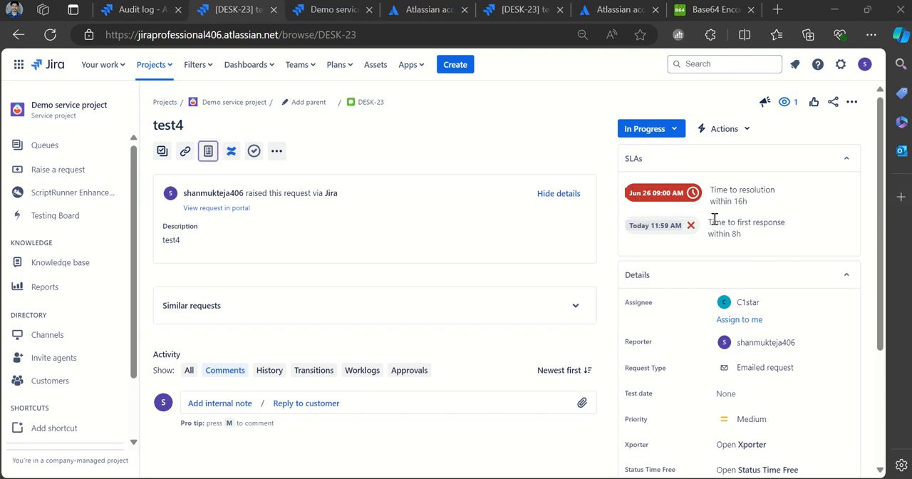
left_click_drag(710, 225, 791, 219)
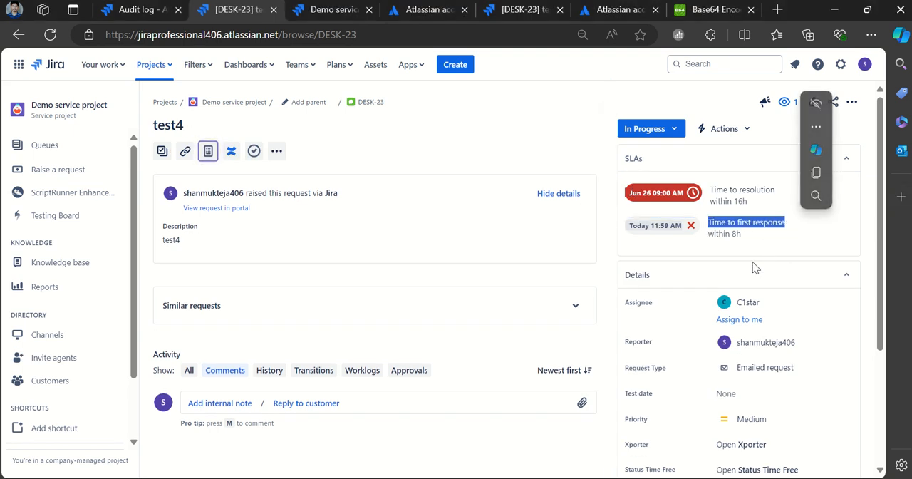
- Switch to PowerPoint and show the title slide on reconstructing SLAs
key("alt+Tab")
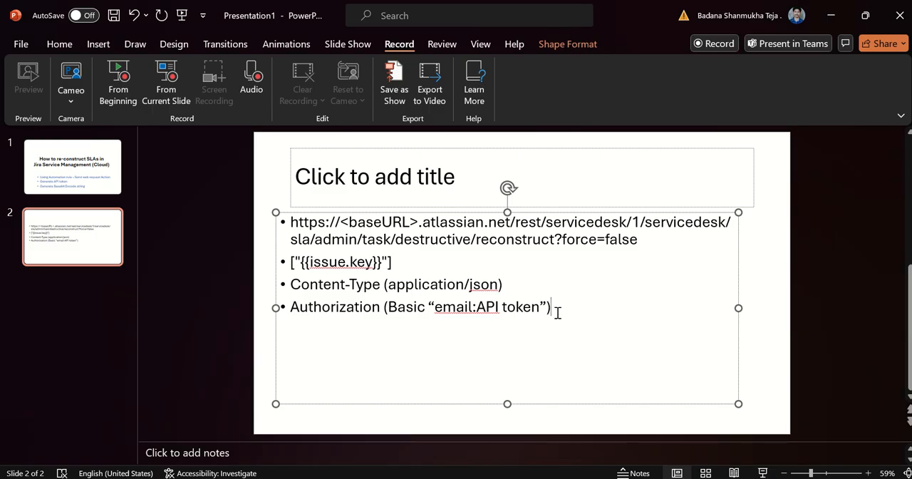
left_click(112, 171)
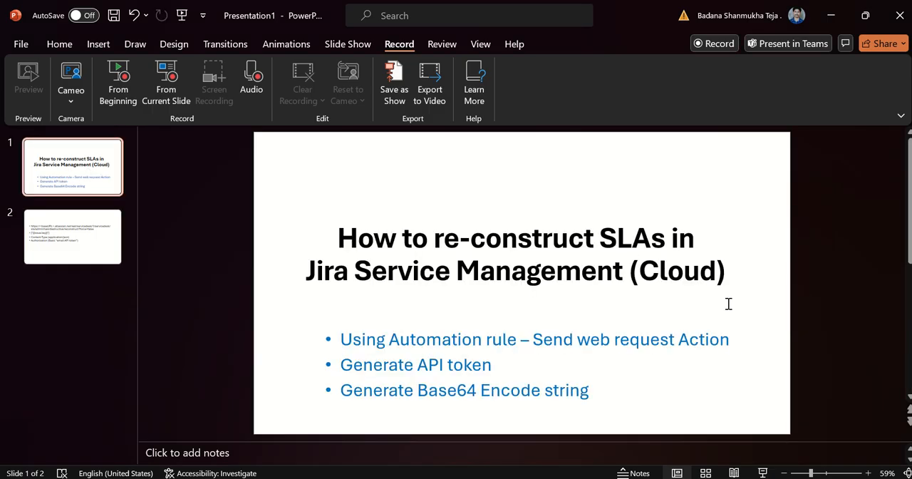